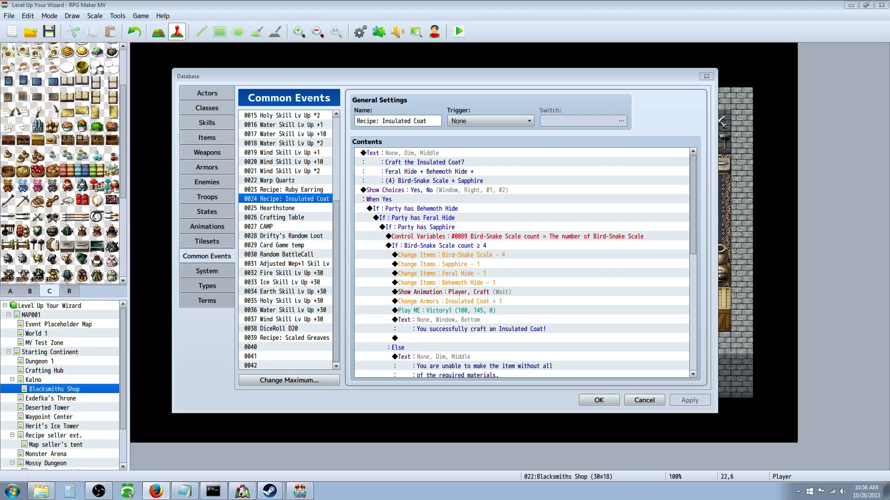
key("alt+Tab")
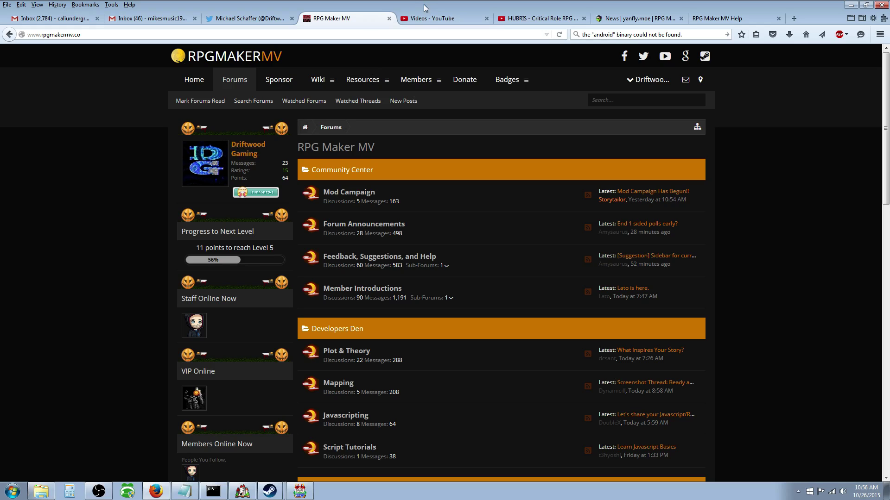
key("alt+Tab")
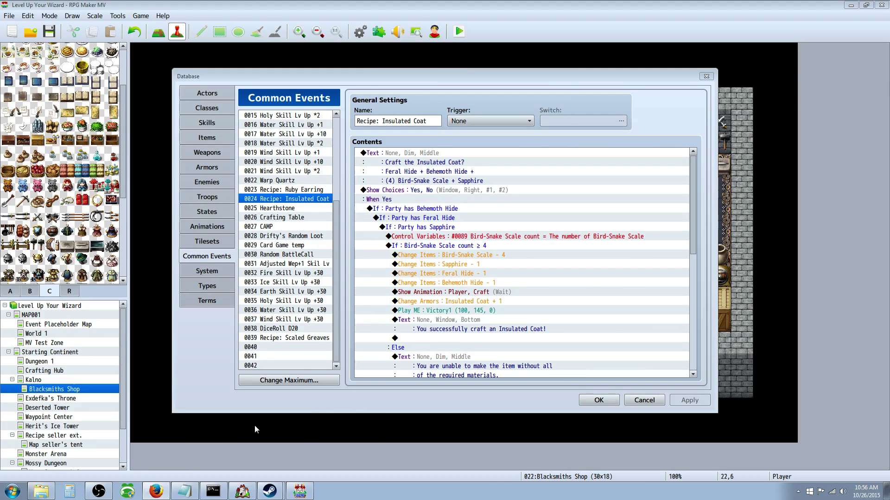
Switch to RPG Maker VX Ace and examine the recipe definitions in the Mr.T's Crafting Simple script, then close the script editor.
left_click(242, 492)
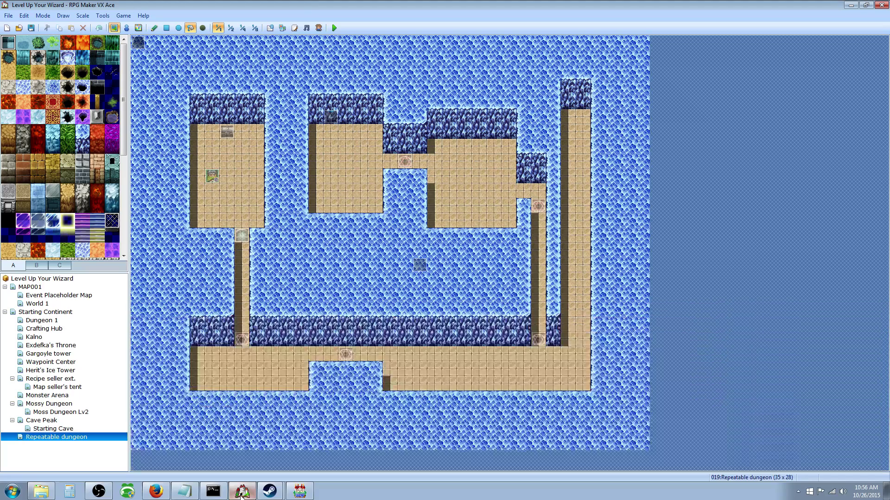
left_click(294, 28)
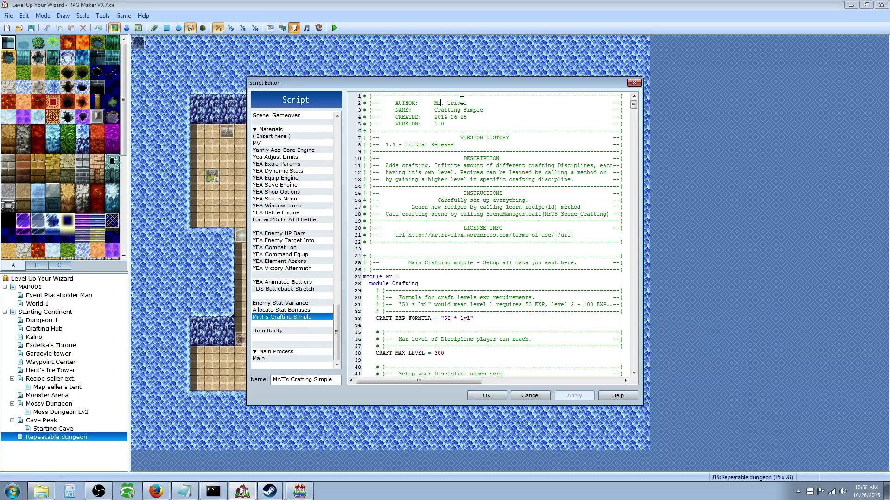
left_click_drag(633, 105, 634, 193)
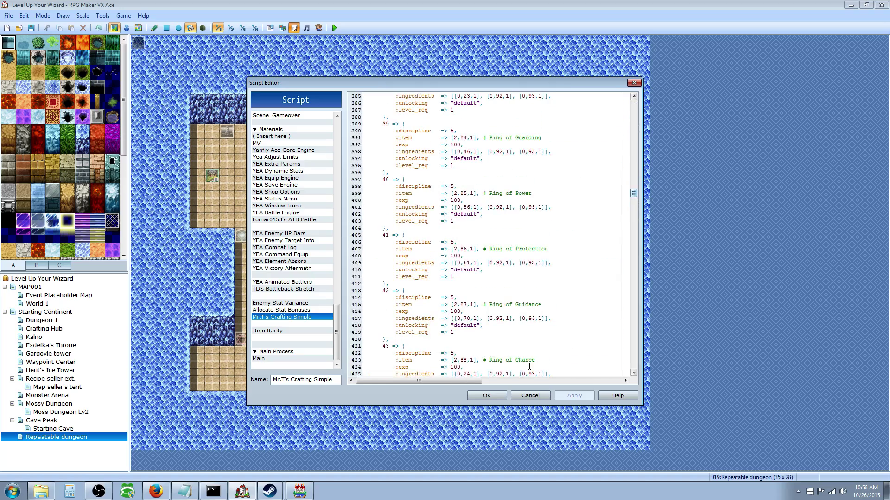
left_click(487, 396)
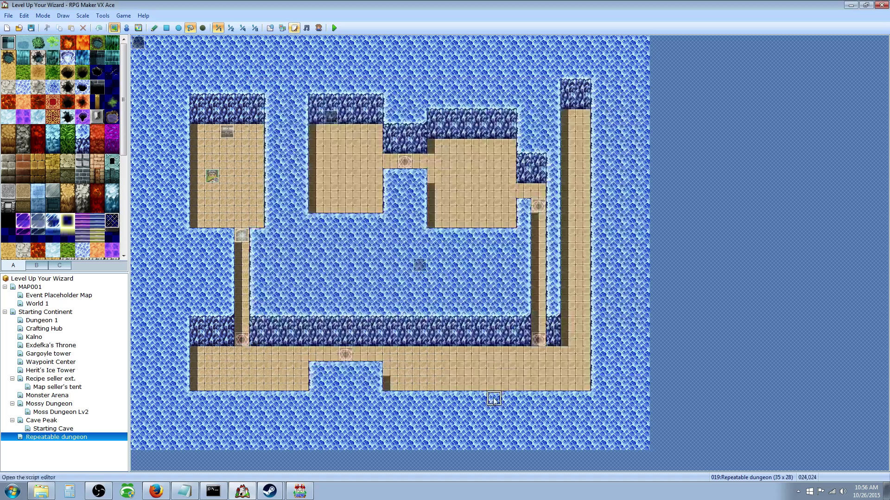
Switch back to RPG Maker MV and raise the maximum number of common events to 45.
left_click(290, 497)
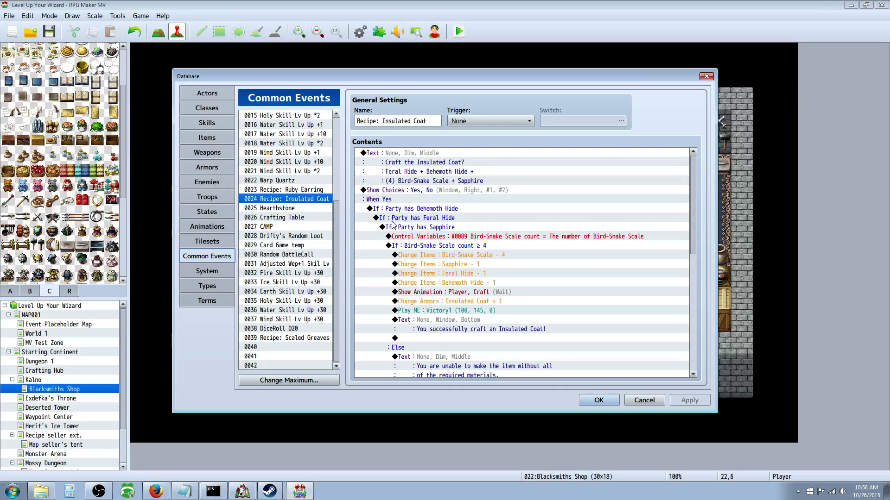
left_click(293, 340)
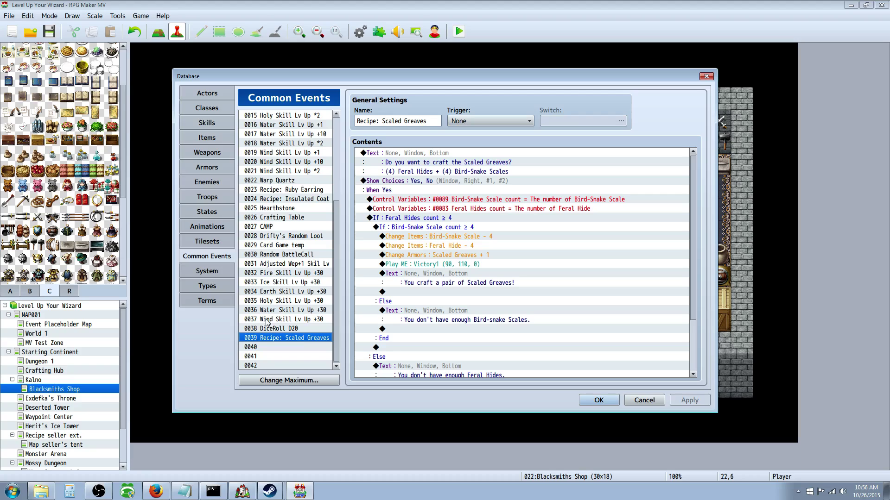
left_click(313, 349)
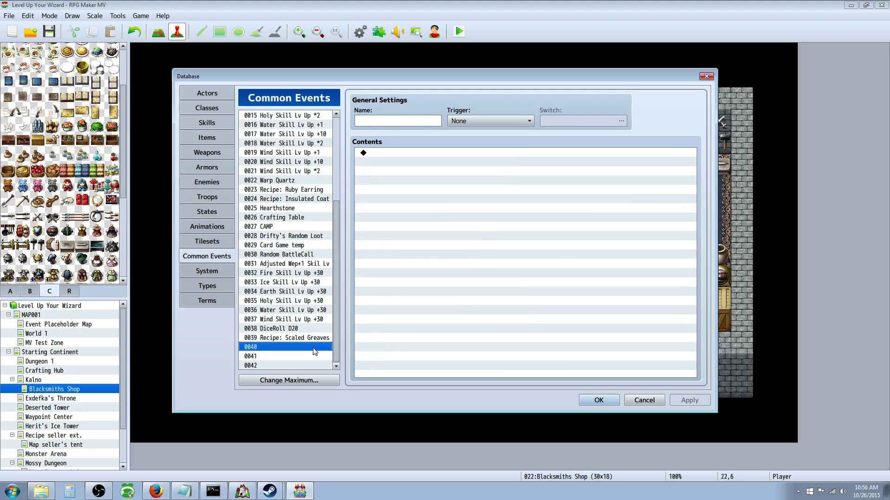
left_click(302, 381)
left_click(283, 373)
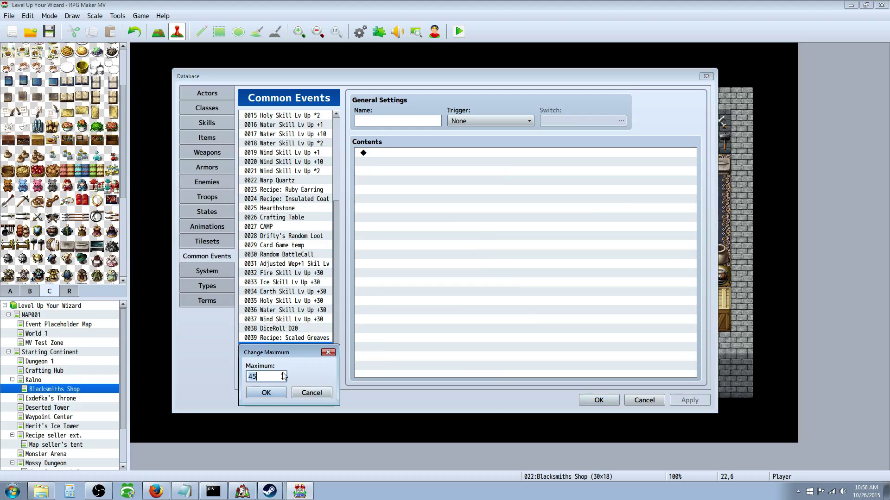
left_click(271, 392)
scroll(330, 294, "down", 1)
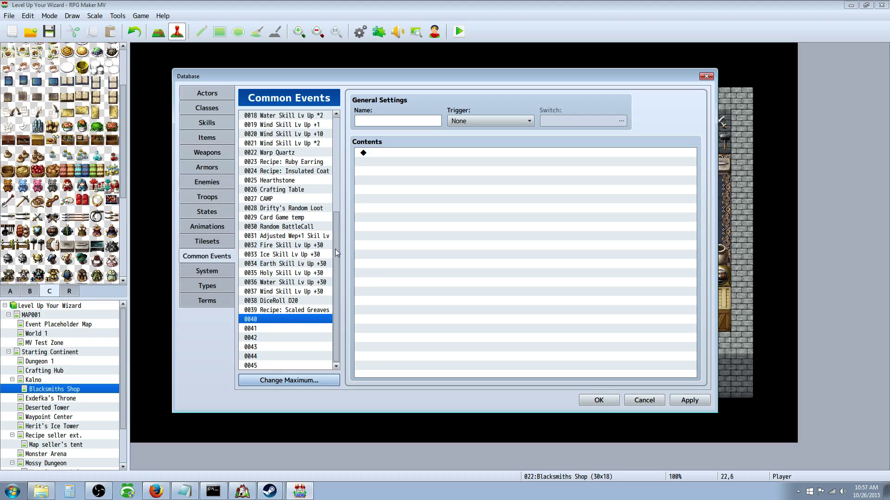
mouse_move(335, 230)
left_mouse_down()
mouse_move(342, 191)
mouse_move(344, 246)
left_mouse_up()
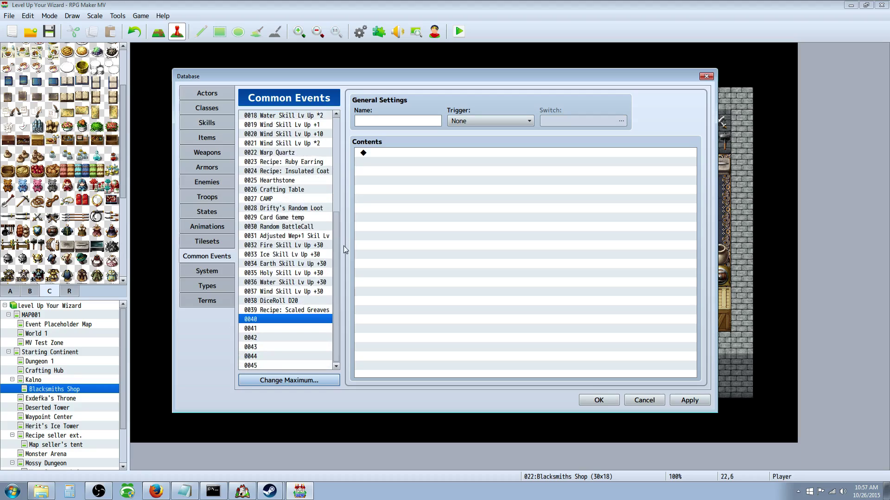
Review the Recipe: Scaled Greaves common event's crafting prompt and choices, and the matching recipe entry in the items database.
left_click(287, 309)
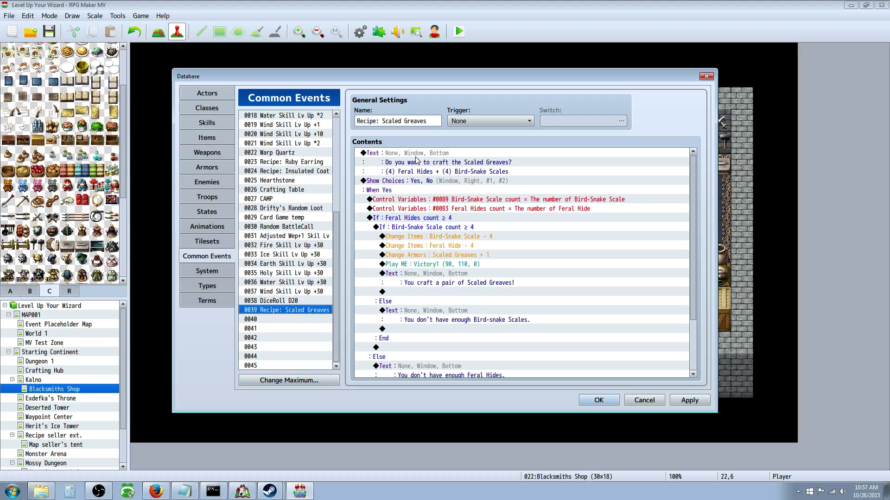
left_click(418, 162)
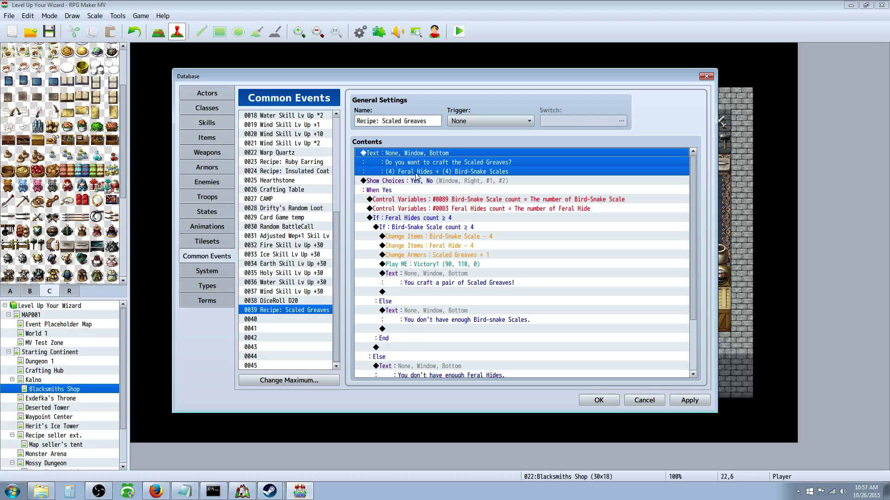
left_click(401, 183)
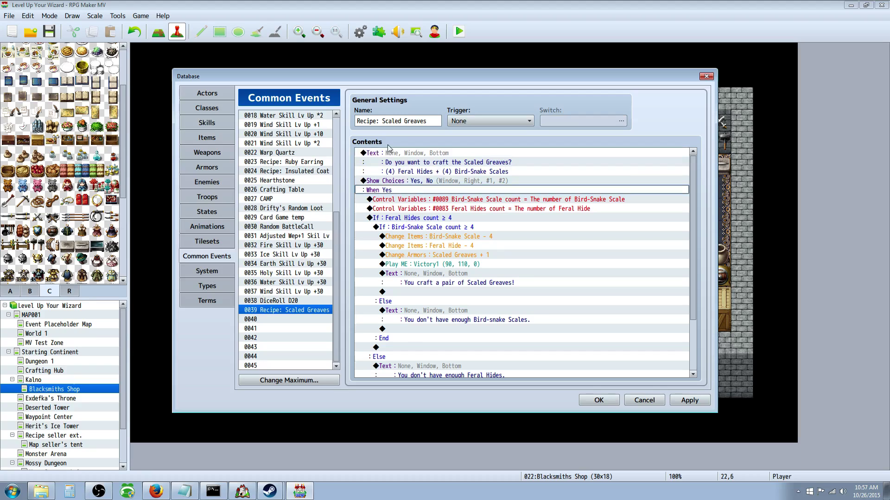
left_click(216, 139)
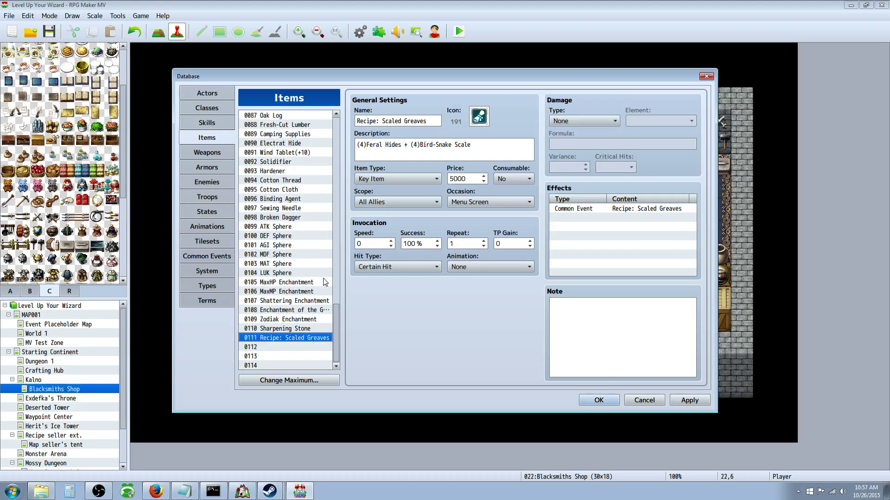
left_click_drag(337, 314, 339, 185)
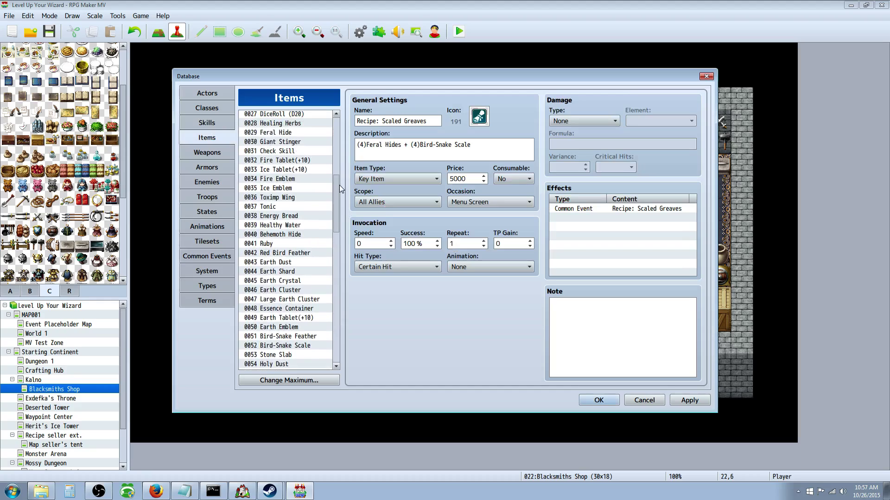
Check the Legs equipment type in the database, and examine the Scaled Greaves armor entry.
left_click(213, 257)
left_click(215, 272)
left_click(211, 286)
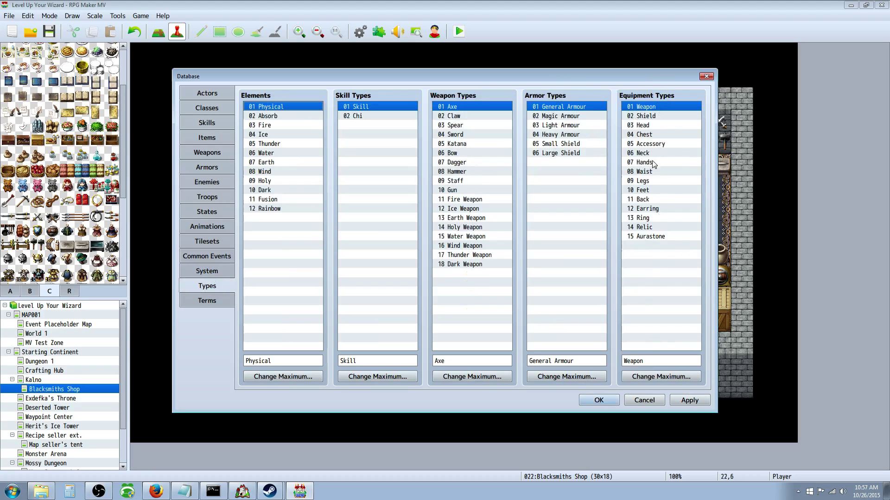
left_click(648, 184)
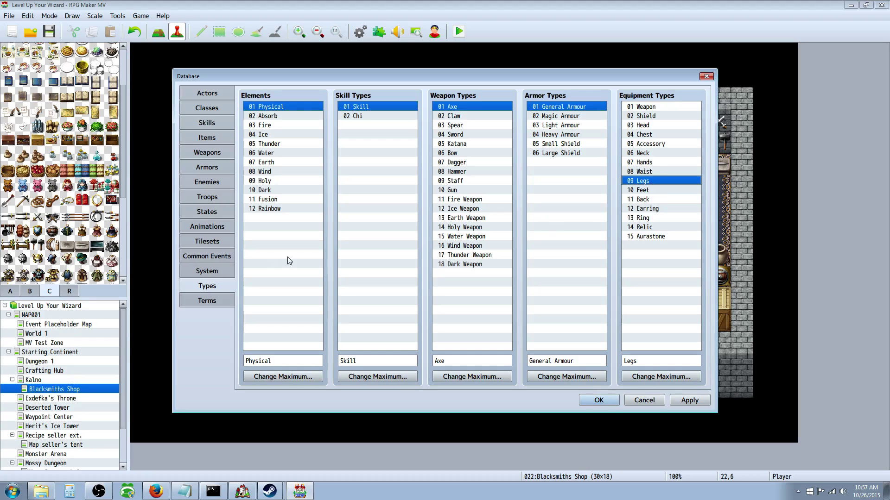
left_click(213, 170)
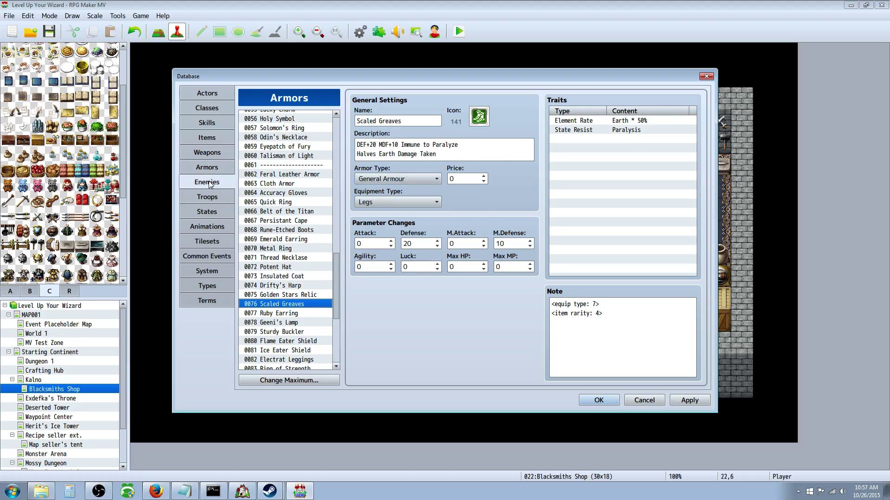
Browse the items database for the recipe's ingredients and check the drop items of the Bird-Snake enemy.
left_click(207, 137)
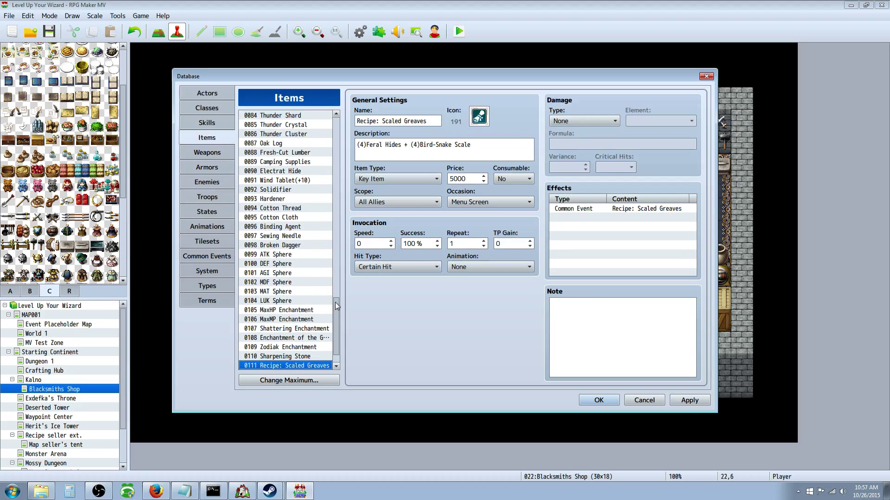
left_click_drag(335, 312, 338, 207)
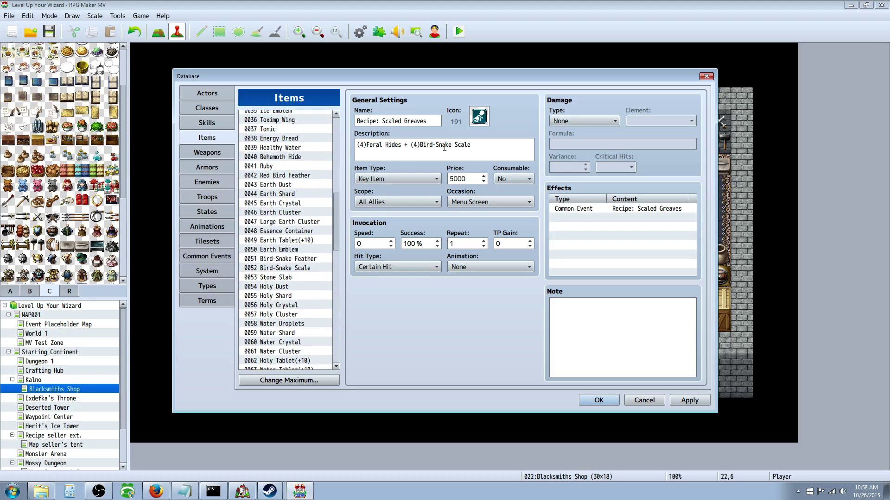
left_click(209, 183)
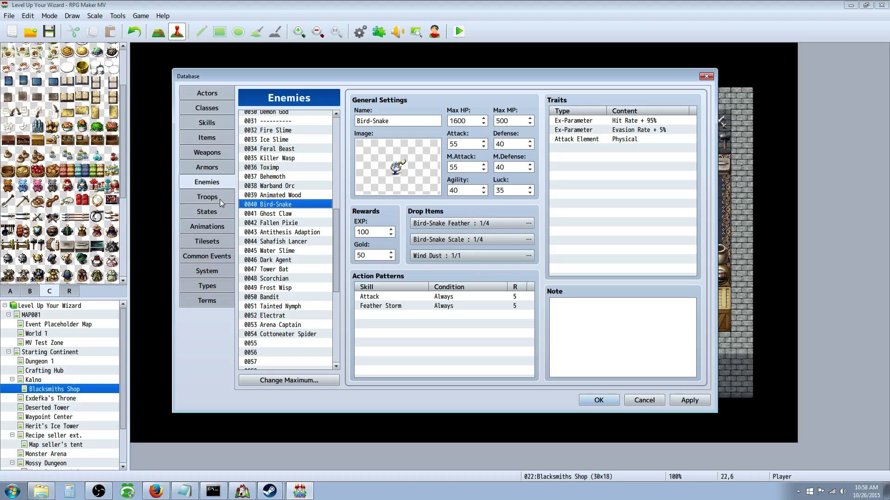
Examine the Electrat Hide crafting material's item settings and description.
left_click(209, 138)
mouse_move(335, 305)
left_mouse_down()
mouse_move(332, 160)
mouse_move(330, 318)
left_mouse_up()
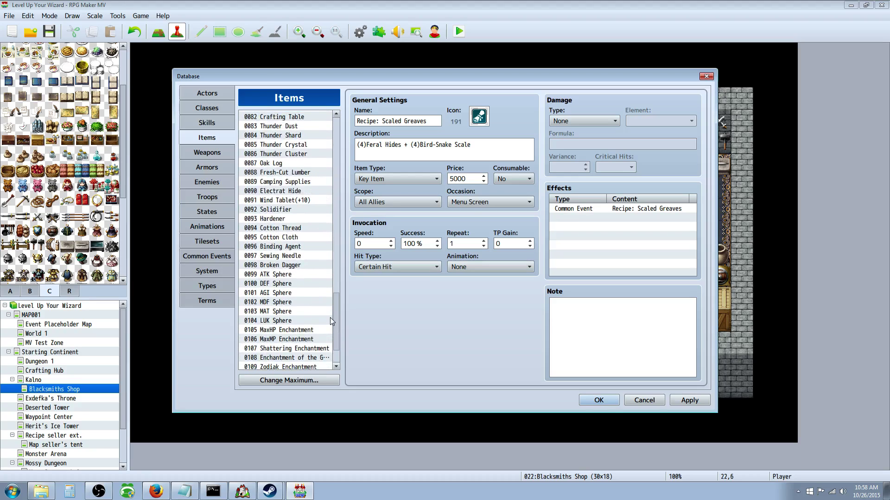
left_click(298, 190)
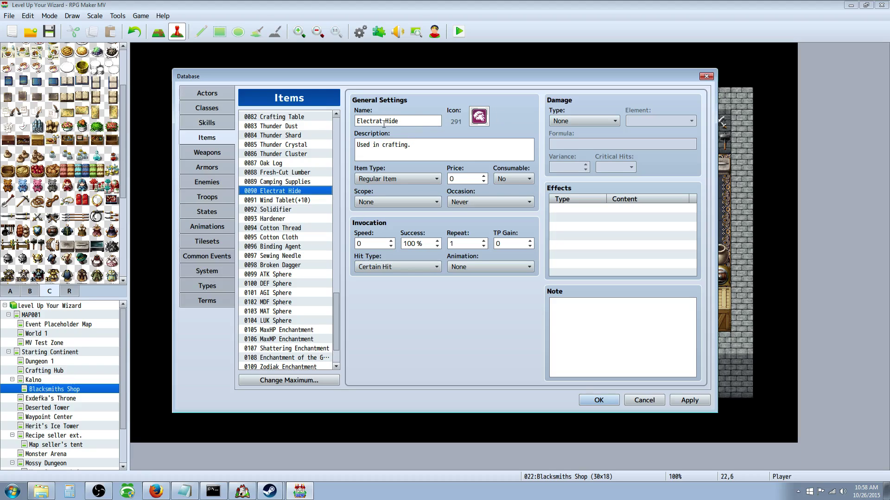
triple_click(395, 146)
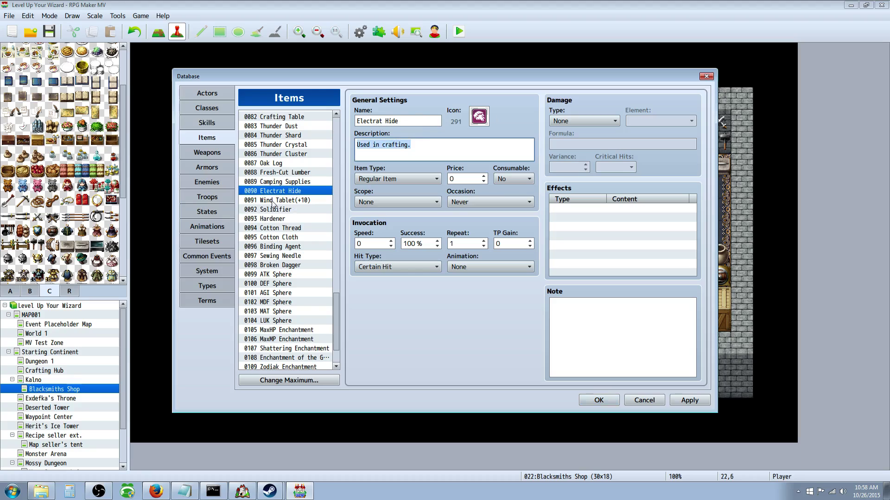
Return to the Recipe: Scaled Greaves common event and examine its crafting prompt text and Show Choices command.
left_click(208, 257)
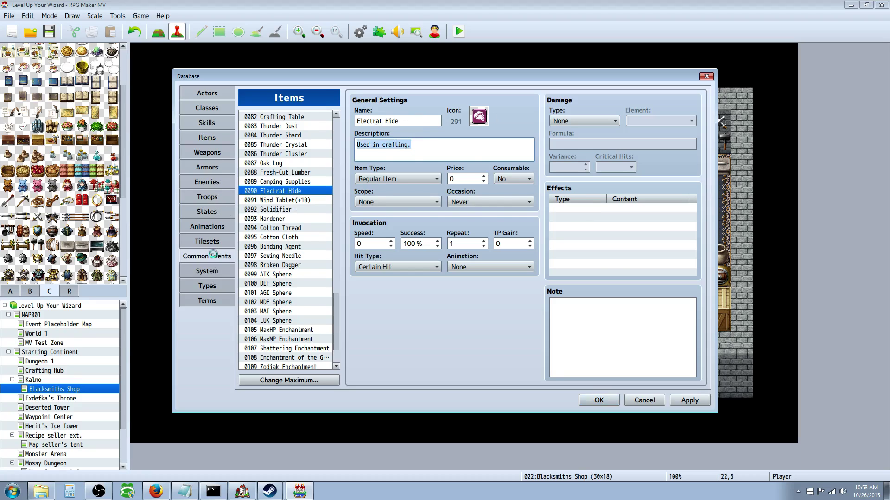
left_click(415, 170)
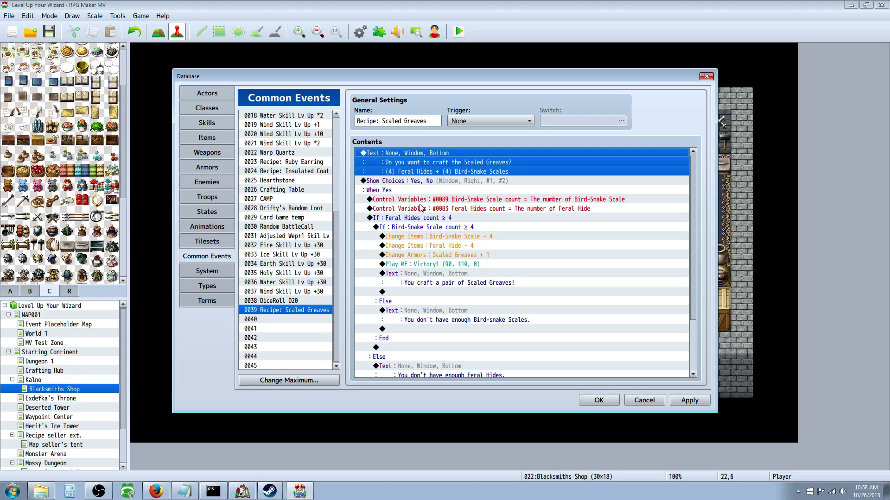
left_click(419, 181)
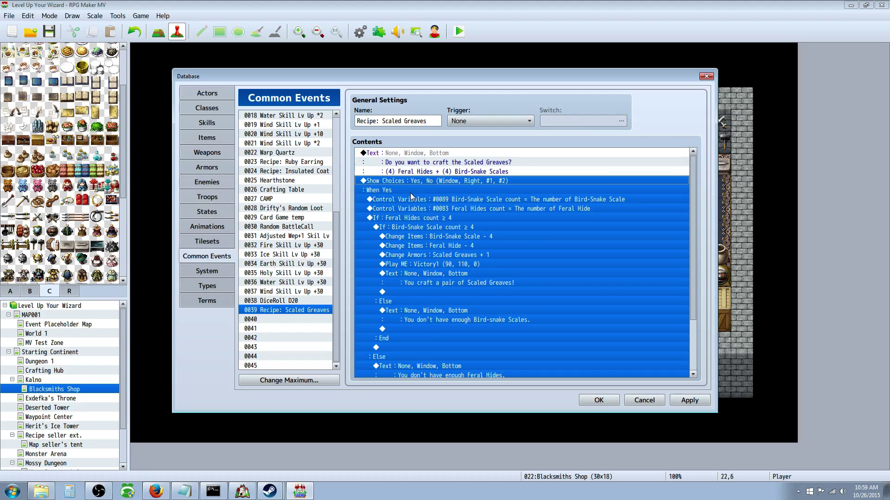
left_click(419, 163)
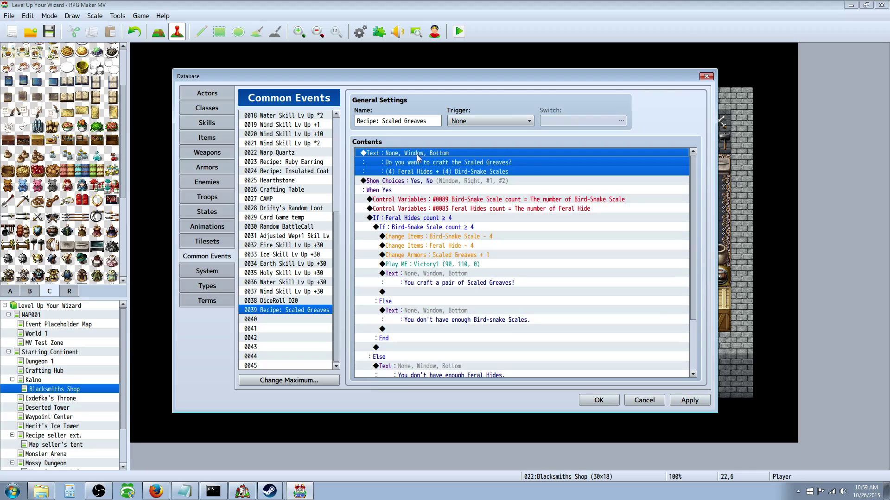
left_click(426, 173, "ctrl")
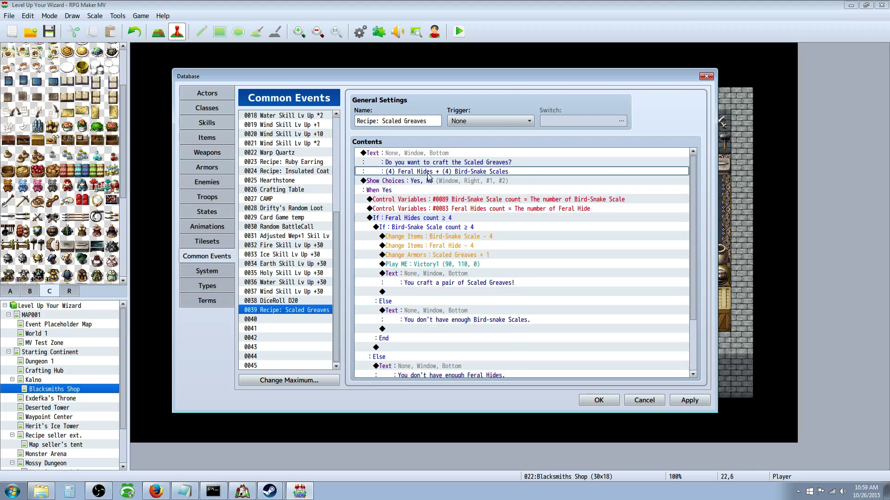
Walk through the event's When Yes branch, from the Bird-Snake Scale count variable down to the When No branch.
left_click(410, 181)
key("Down")
key("Down")
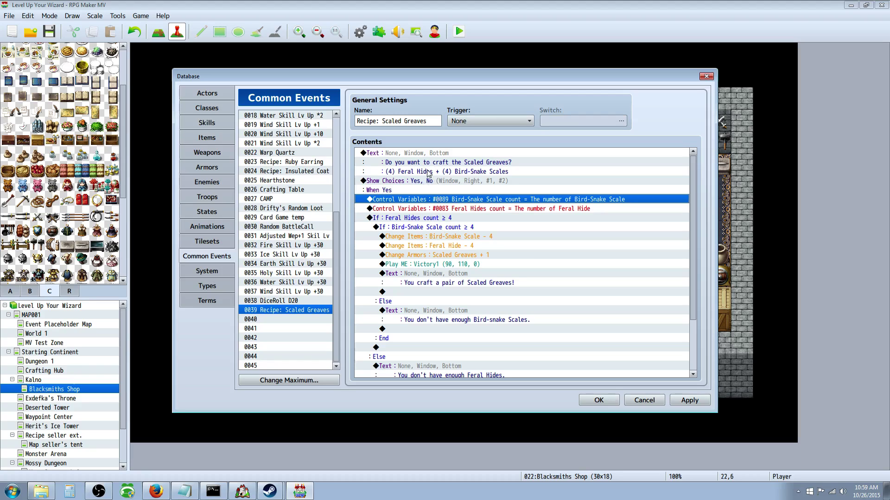
left_click(441, 173)
left_click(406, 190)
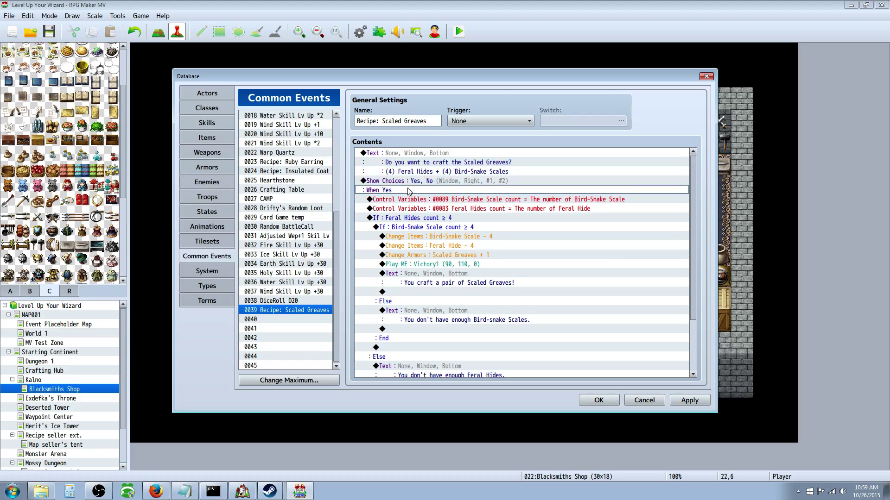
left_click(416, 203)
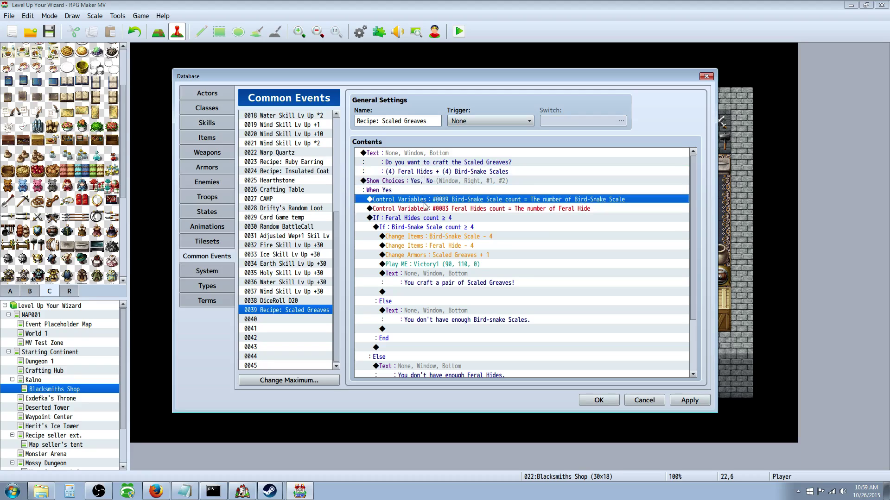
left_click(417, 318)
scroll(409, 327, "down", 3)
left_click(391, 356)
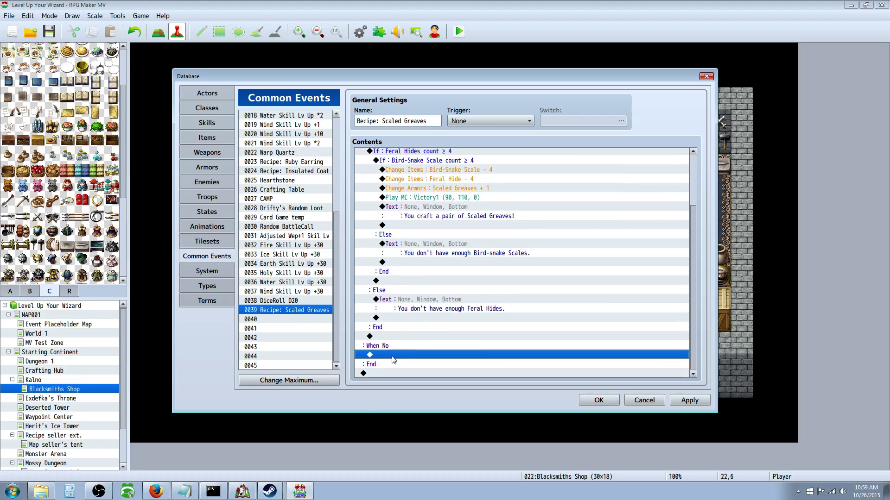
Examine the Control Variables command for the Bird-Snake Scale count and its variable in the 0081–0100 range.
scroll(411, 232, "up", 3)
left_click(417, 200)
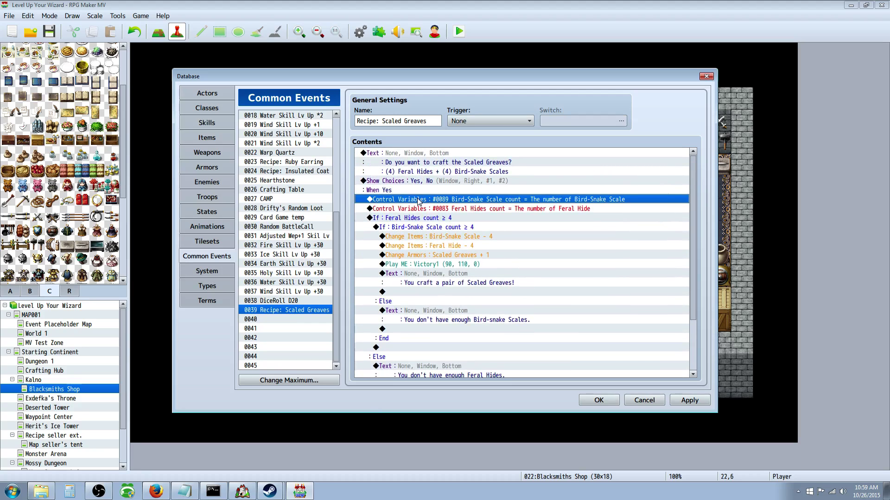
right_click(424, 200)
left_click(451, 210)
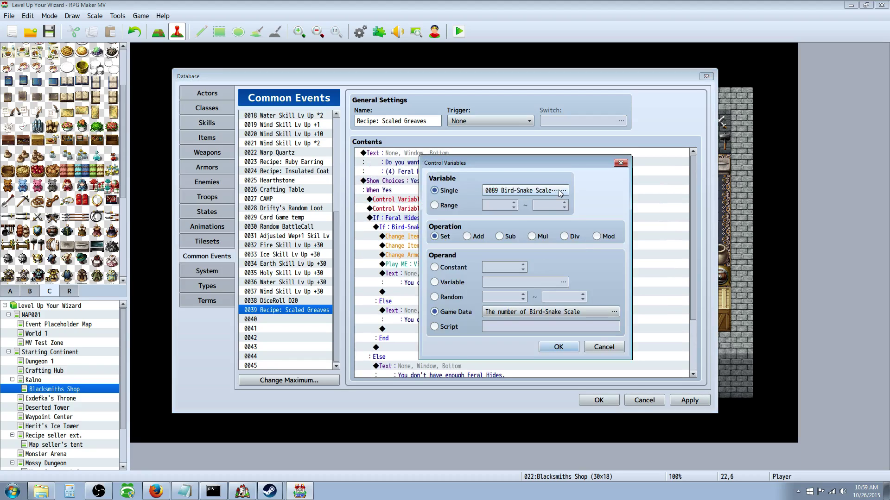
left_click(563, 191)
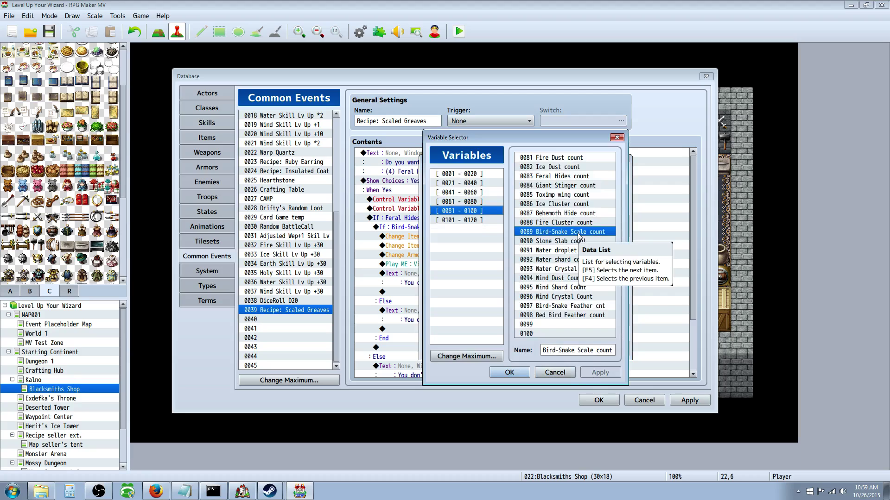
left_click(555, 372)
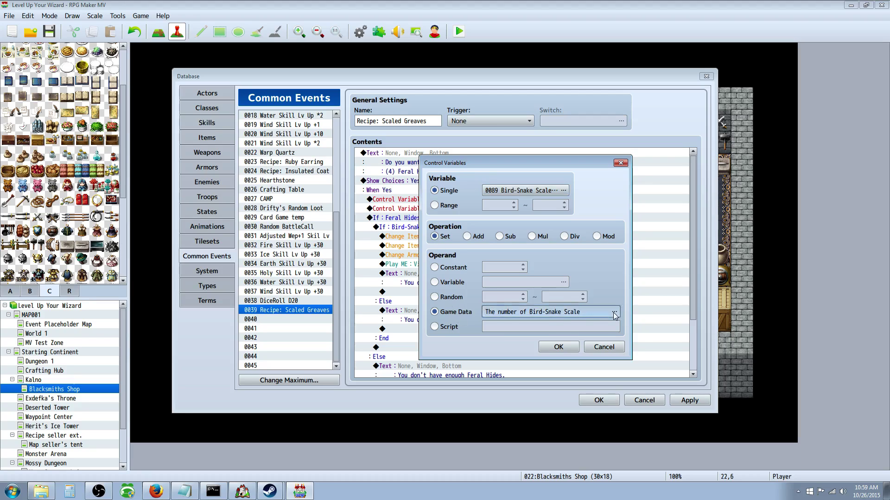
Inspect the command's Game Data operand and its item possession-count choice for Bird-Snake Scale, leaving the settings as they are.
left_click(500, 312)
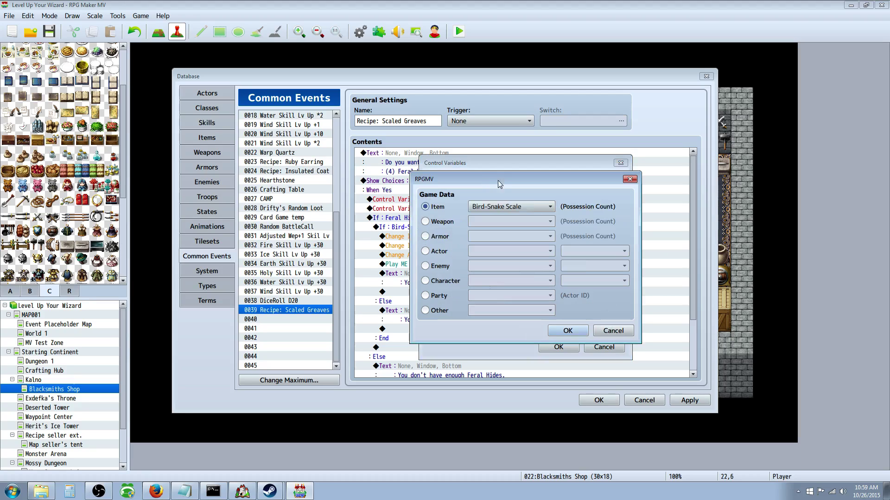
left_click(550, 207)
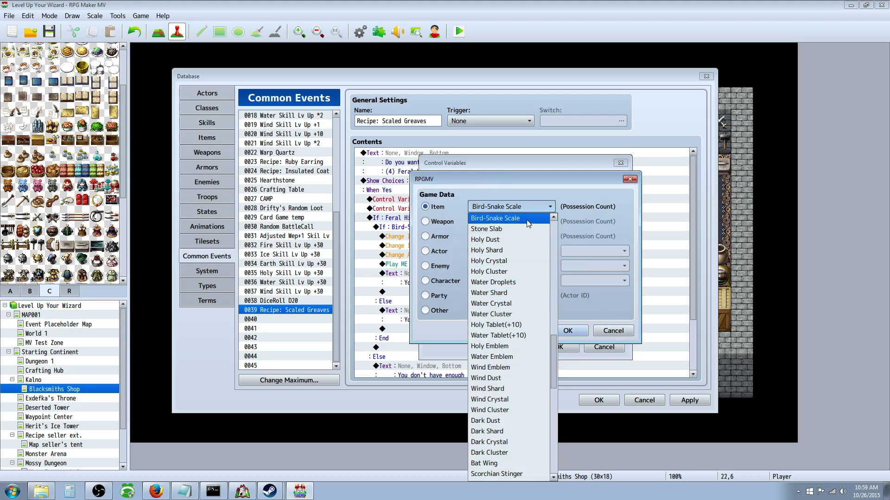
left_click(500, 187)
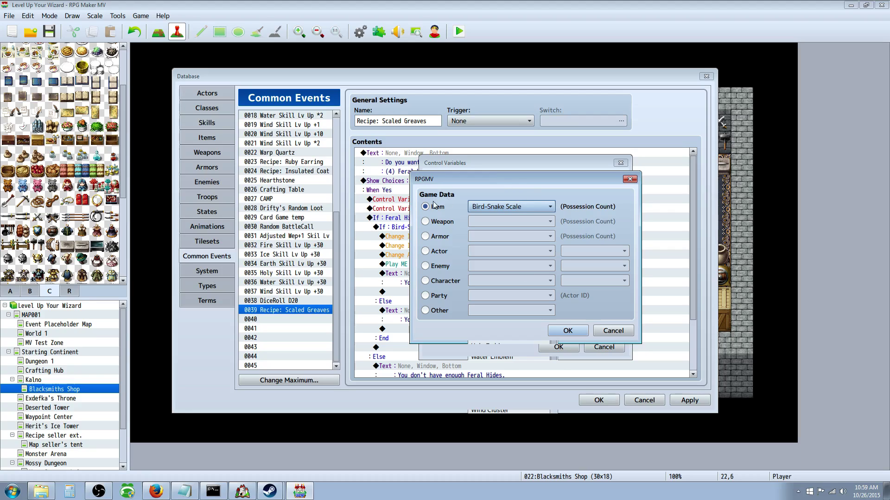
left_click(596, 330)
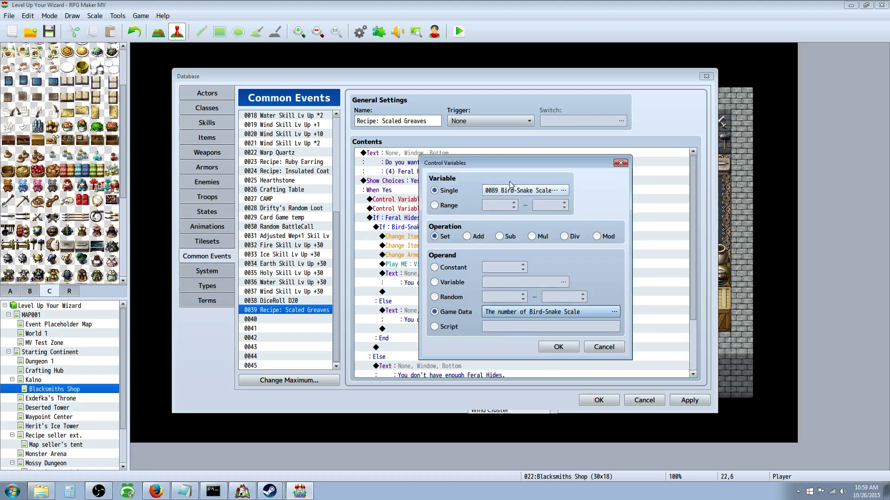
left_click(563, 347)
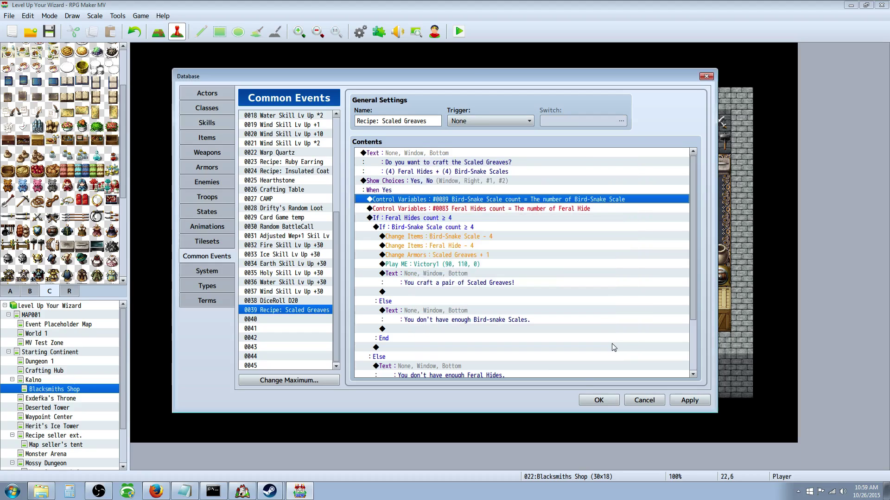
Review the Feral Hides count variable command and inspect the variable, comparison and constant in its conditional branch.
left_click(426, 207)
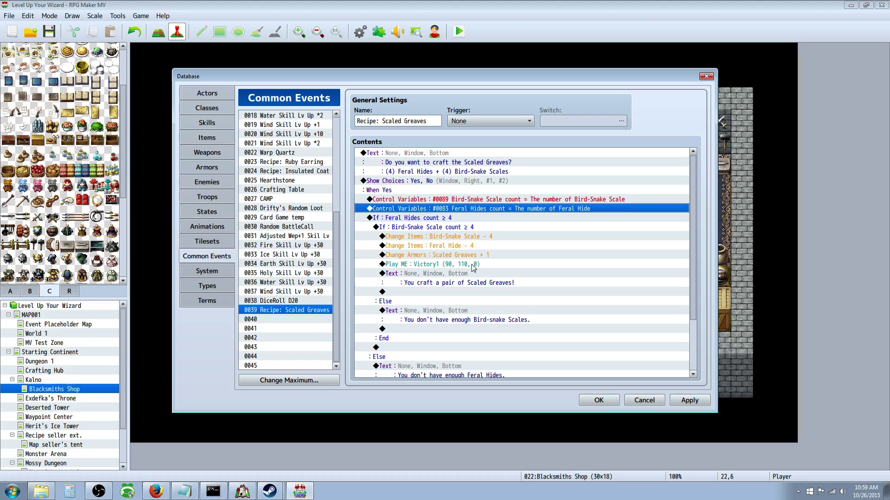
left_click(393, 219)
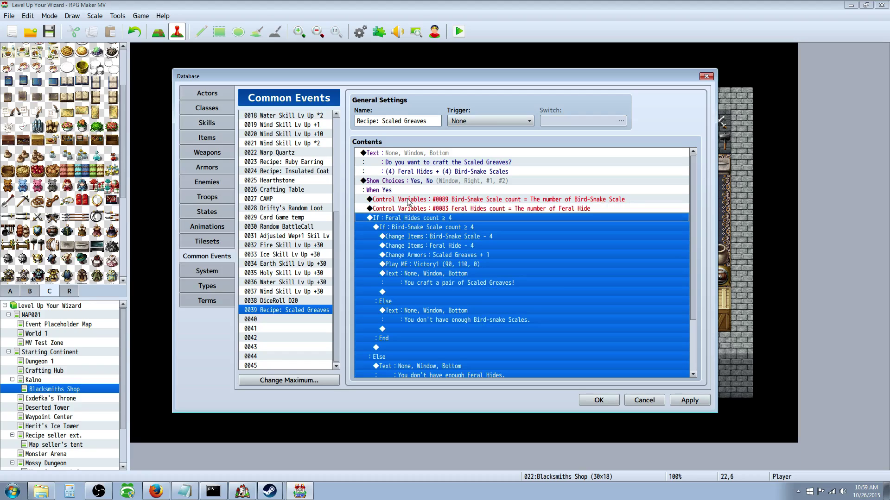
scroll(412, 202, "down", 1)
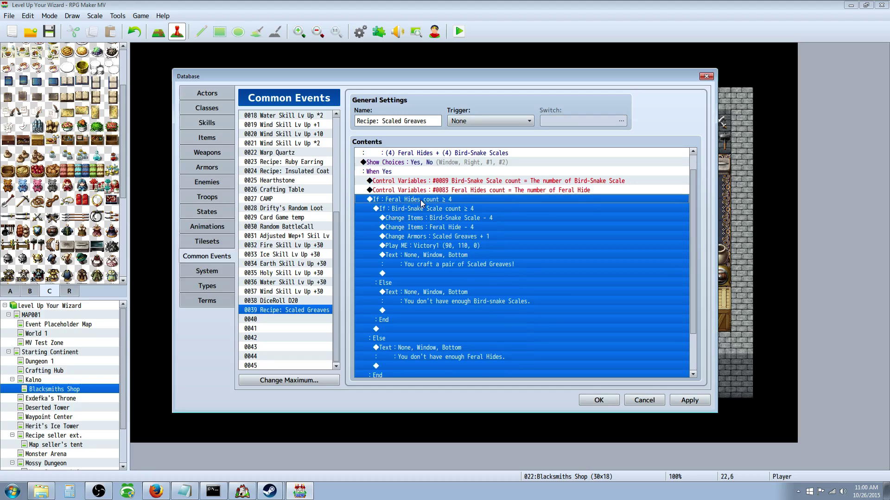
right_click(420, 199)
left_click(456, 219)
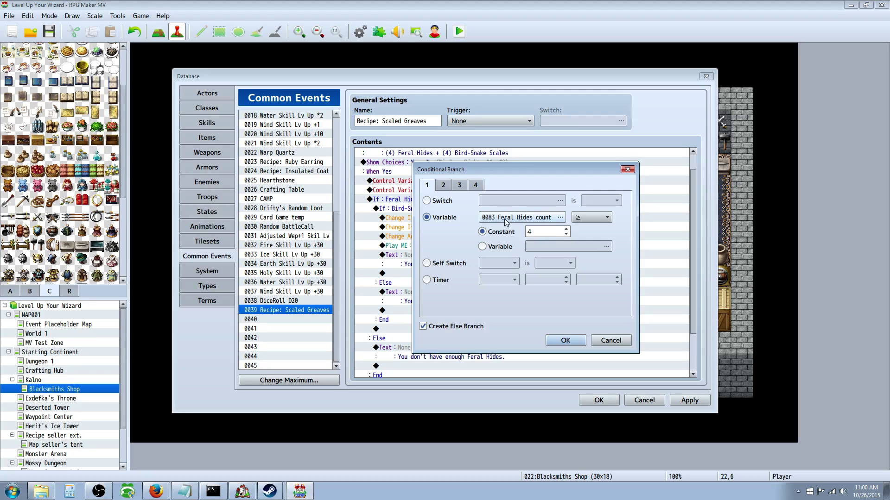
left_click(597, 342)
Check the Create Else Branch option of the Feral Hides condition and the message in its Else branch.
left_click(446, 209)
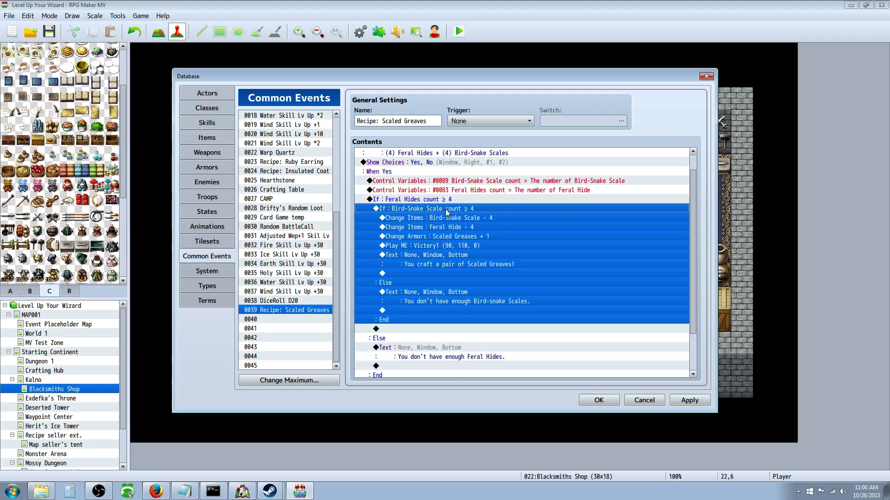
left_click(409, 202)
right_click(416, 200)
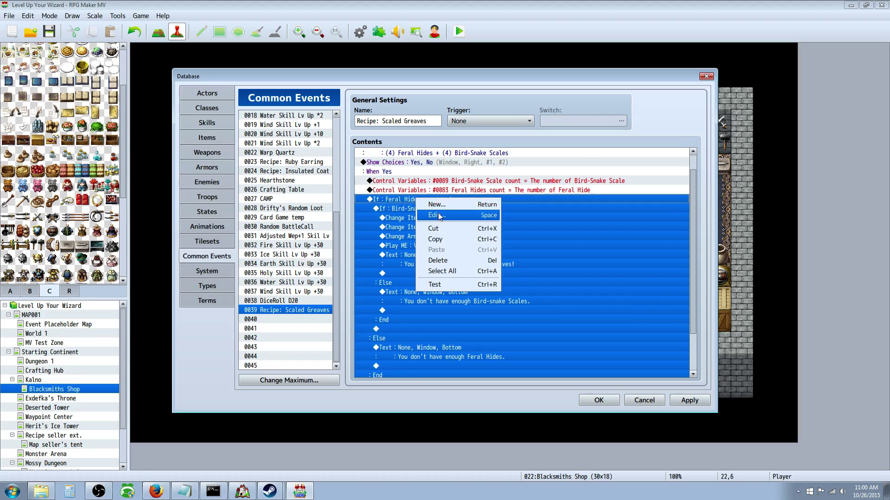
left_click(437, 215)
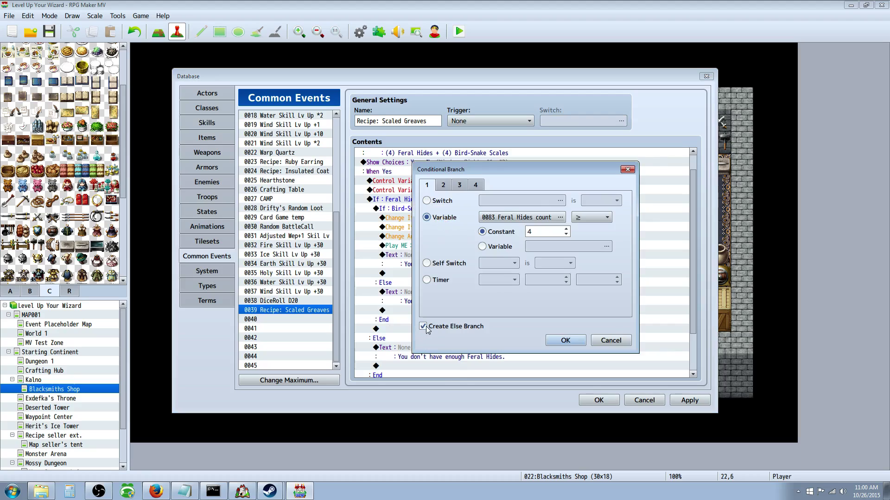
left_click(565, 340)
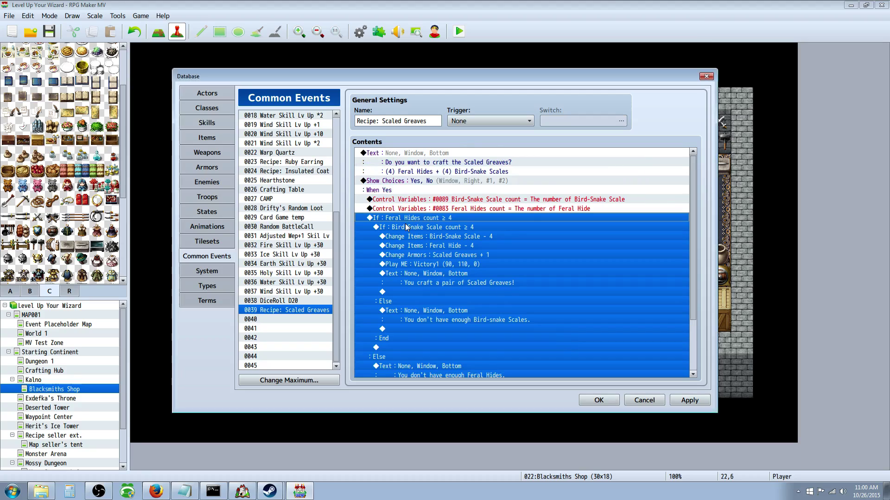
left_click(420, 245)
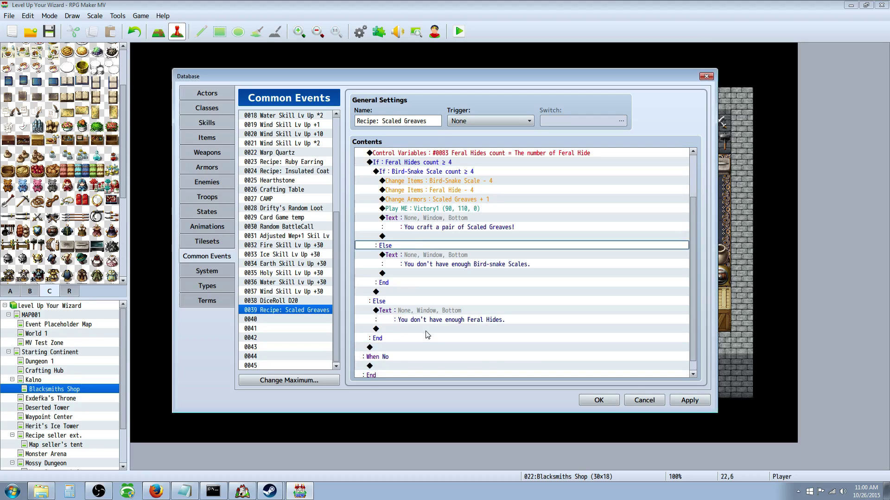
left_click(424, 313)
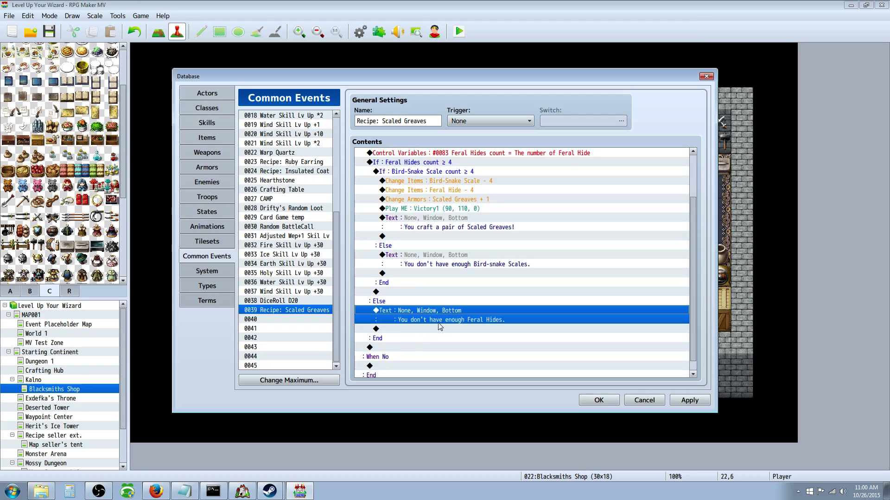
scroll(461, 320, "up", 1)
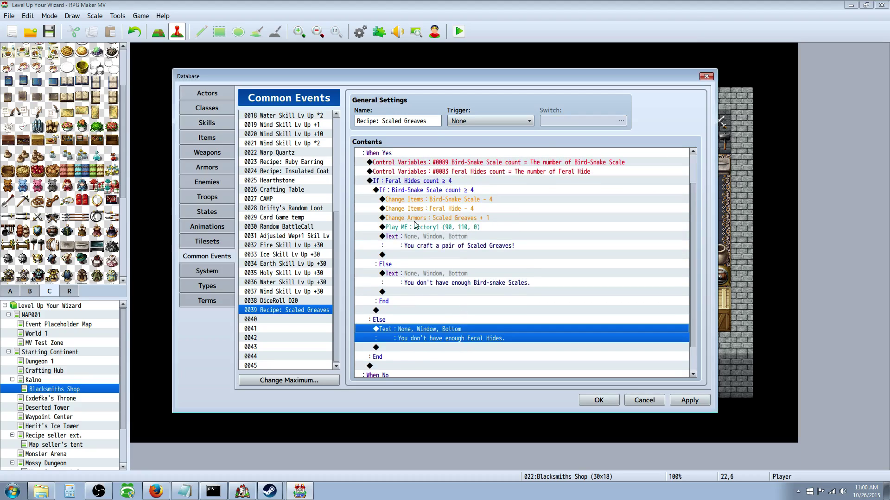
Examine the nested Bird-Snake Scale conditional branch, including its variable selection, constant and Else branch option.
left_click(406, 190)
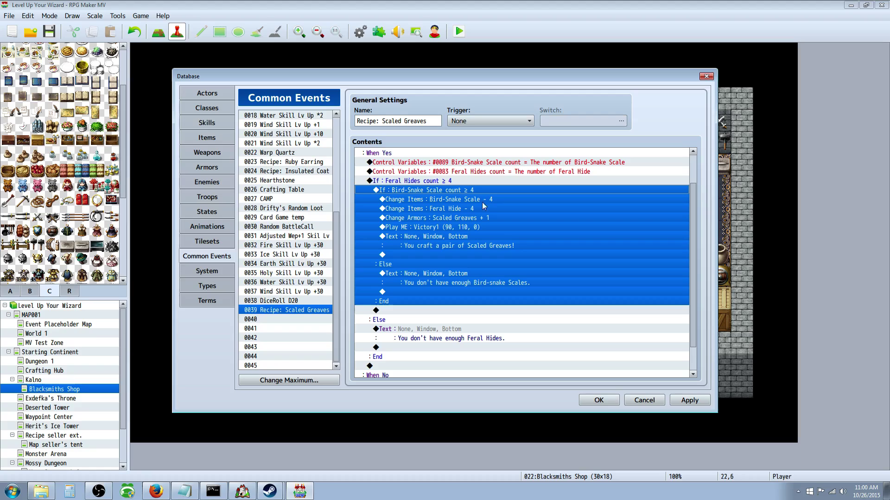
left_click(410, 198)
left_click(420, 191)
right_click(427, 193)
left_click(498, 206)
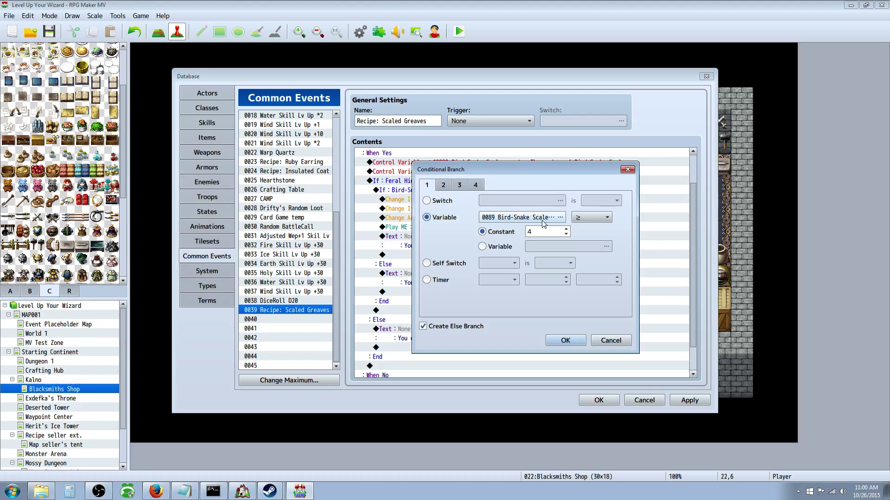
left_click(560, 219)
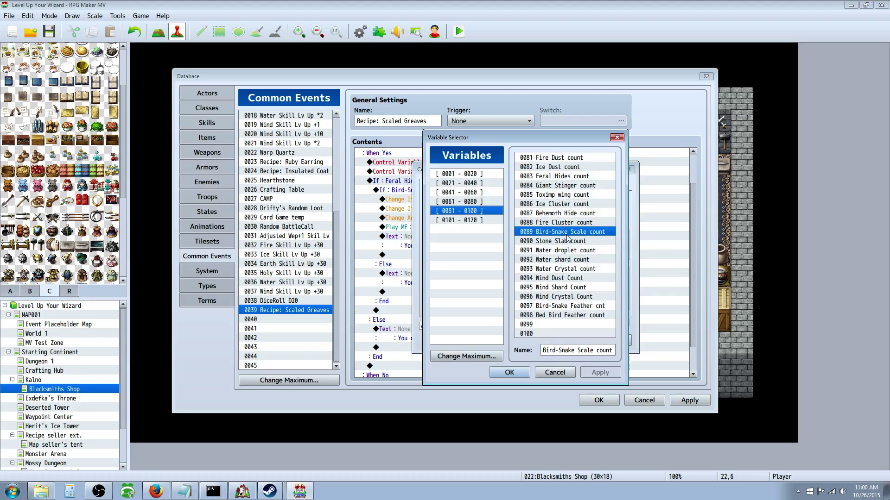
left_click(564, 373)
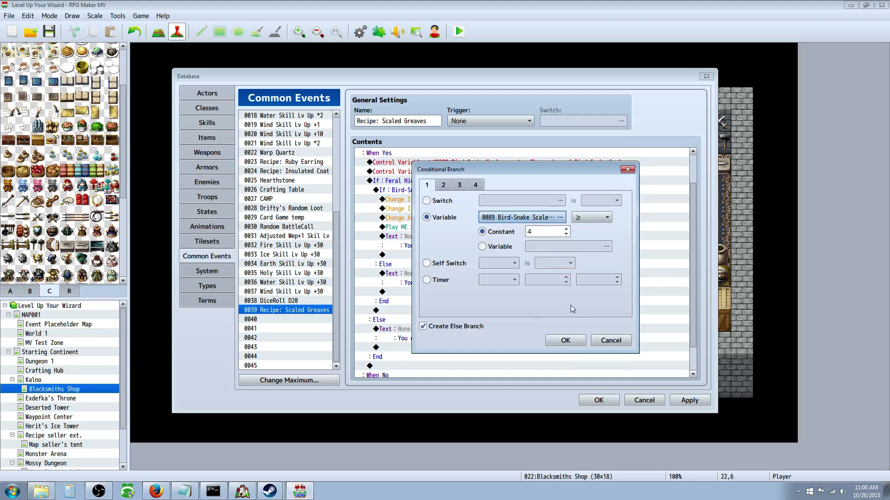
left_click_drag(611, 340, 440, 333)
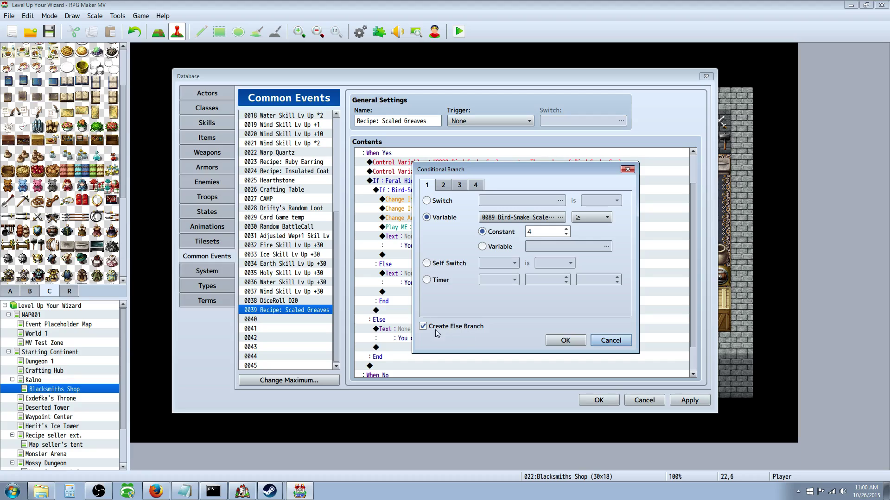
left_click(607, 343)
Trace the event from the missing Feral Hides message through both conditions to the Change Items commands that remove the ingredients.
left_click(423, 330)
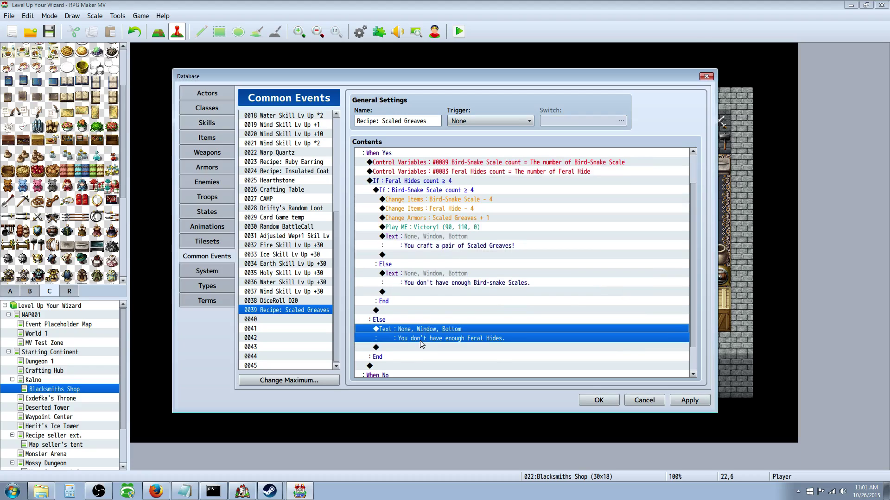
left_click(440, 199)
left_click(439, 191)
left_click(439, 200)
left_click(412, 183)
left_click(420, 192)
left_click(428, 202)
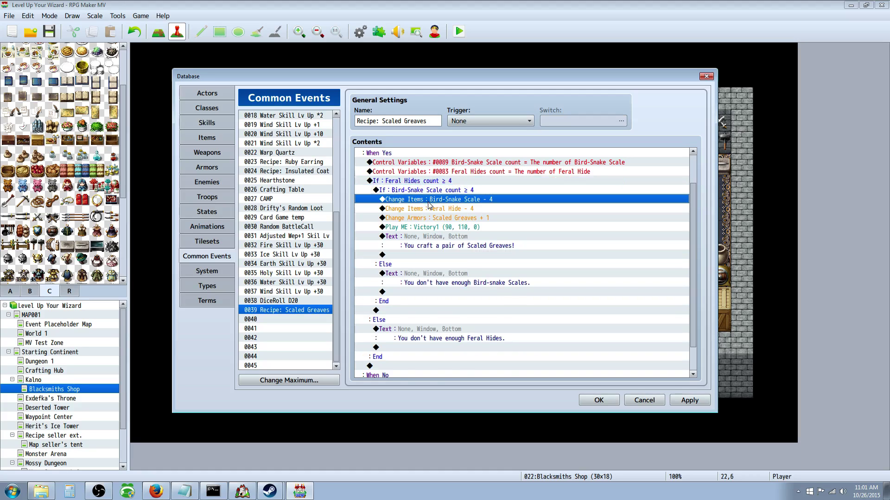
left_click(450, 209, "shift")
left_click(449, 200)
Review the Change Armors command for the Scaled Greaves, the Victory1 music effect and the crafting success and failure messages.
left_click(434, 218)
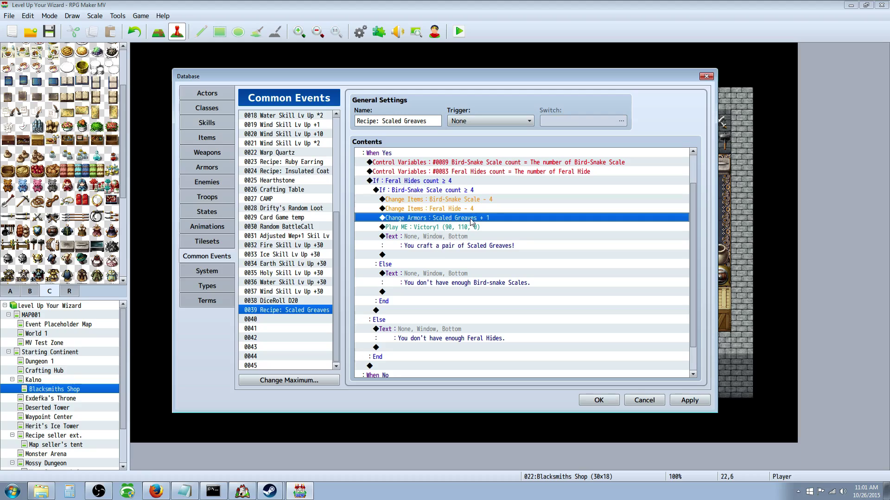
left_click(413, 227)
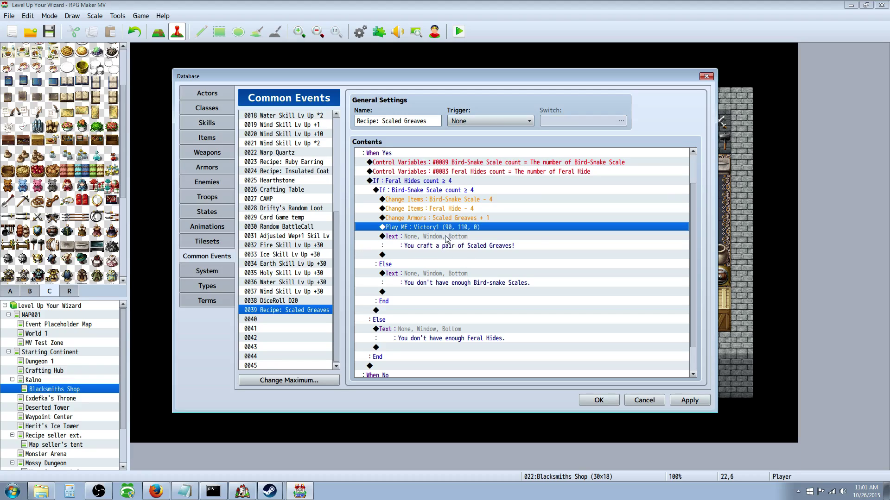
left_click(361, 249)
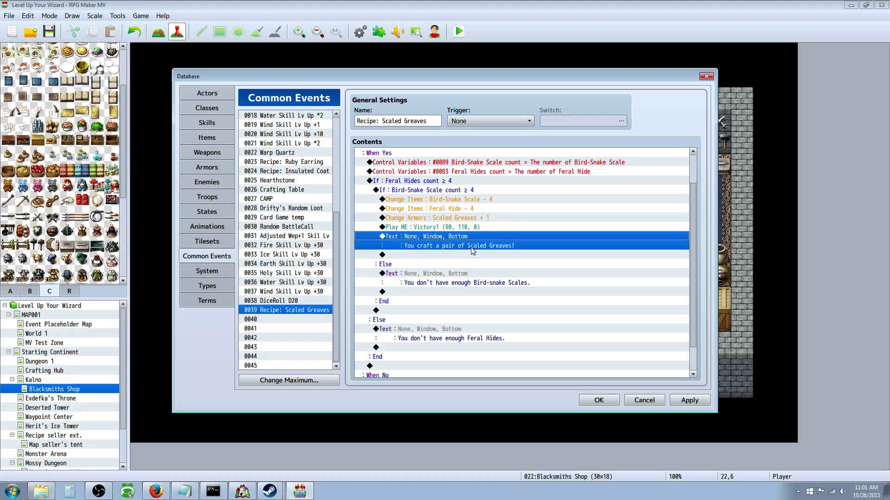
left_click(441, 275)
scroll(447, 260, "down", 1)
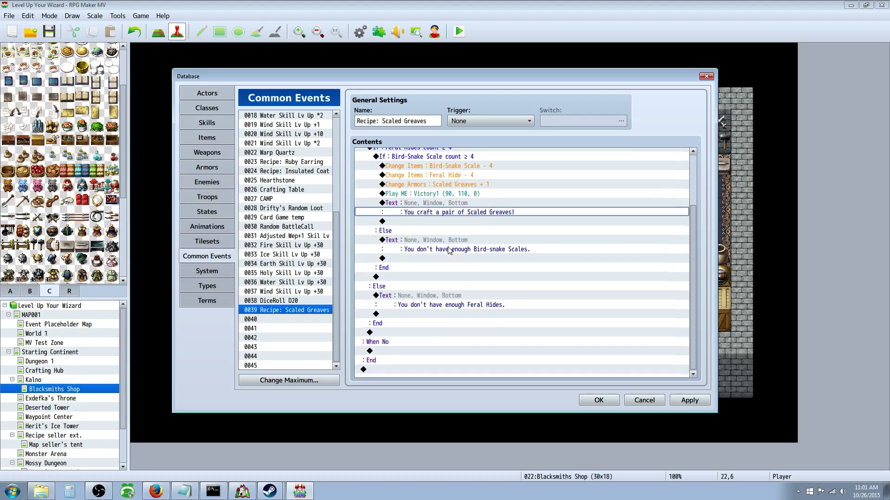
scroll(446, 265, "up", 3)
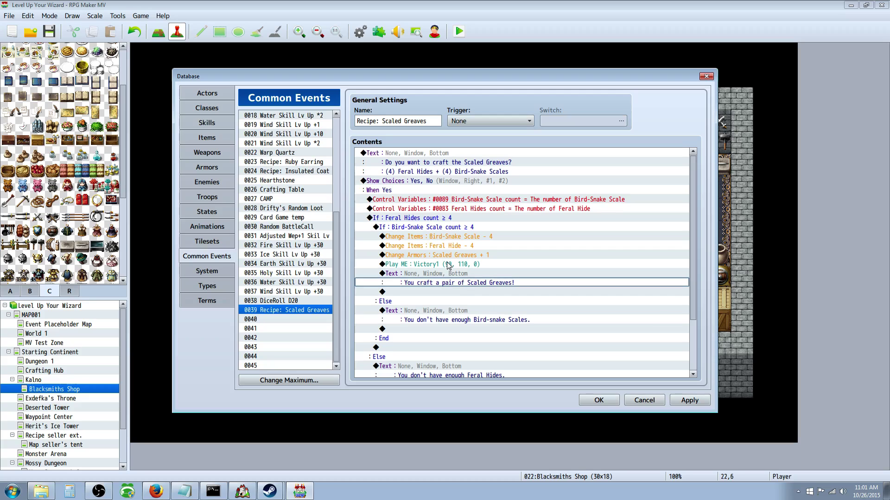
Close the database and examine the commands of the treasure chest event in the Blacksmiths Shop that supply crafting materials.
left_click(599, 400)
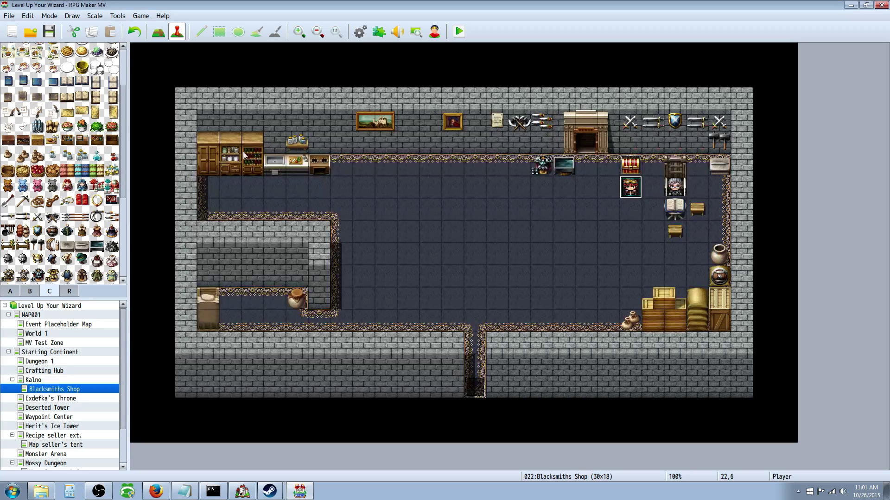
right_click(634, 168)
left_click(648, 175)
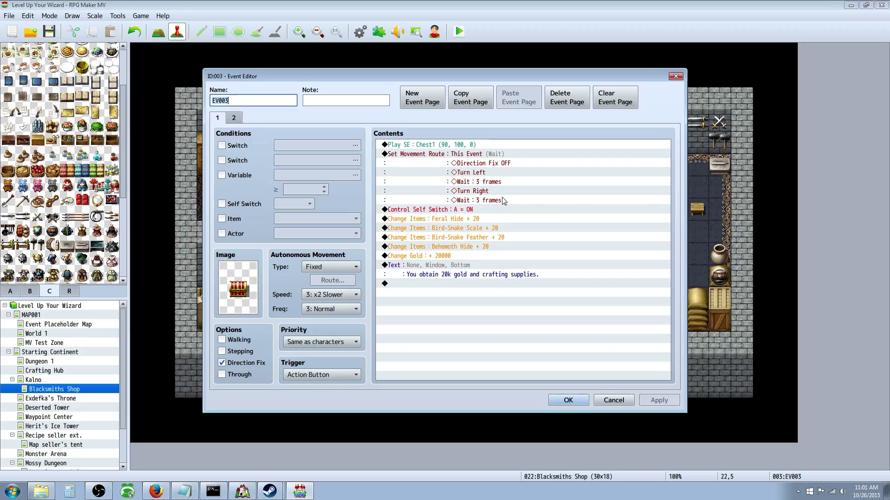
left_click(614, 400)
Examine the Recipe: Scaled Greaves item in the database, including its name and its ingredient description.
left_click(360, 32)
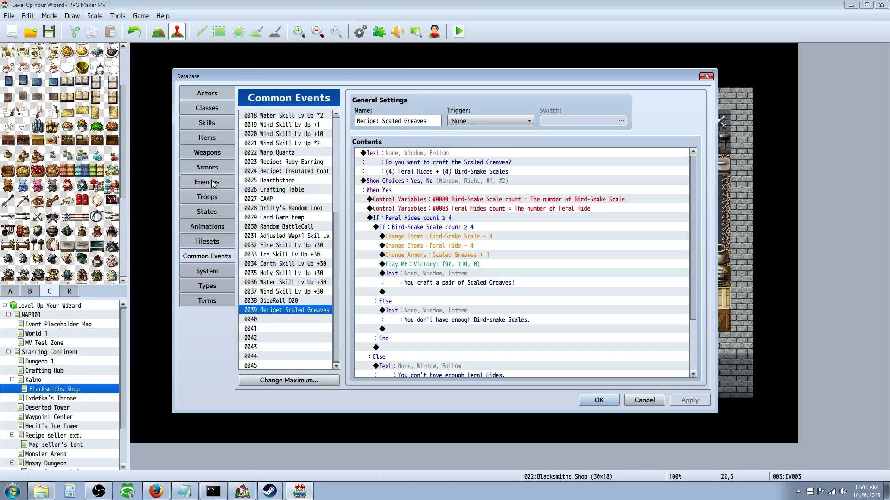
left_click(208, 137)
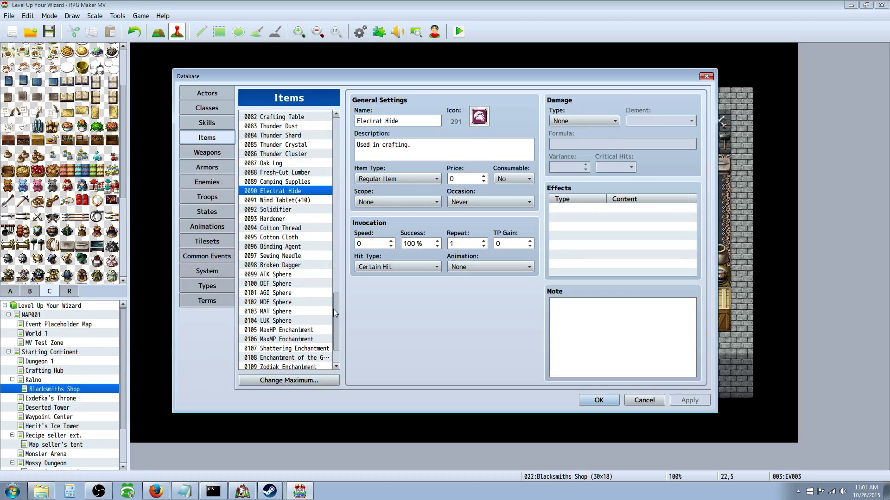
left_click_drag(333, 308, 336, 328)
left_click(314, 339)
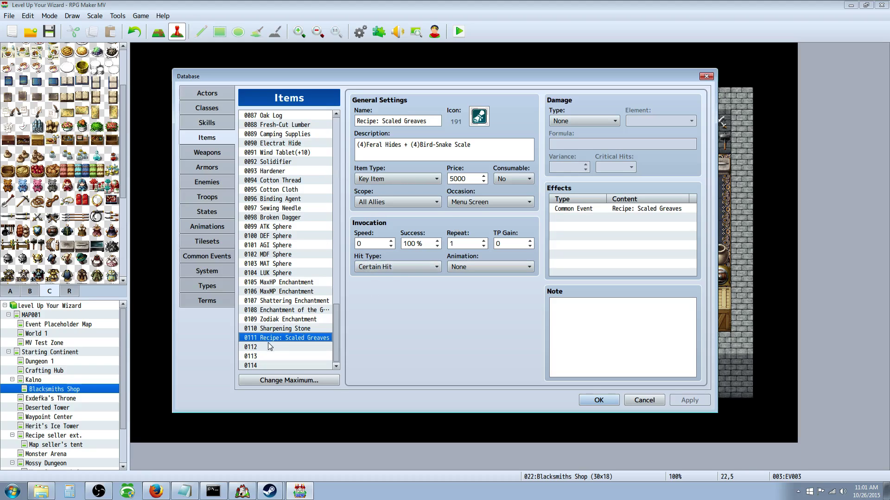
triple_click(390, 122)
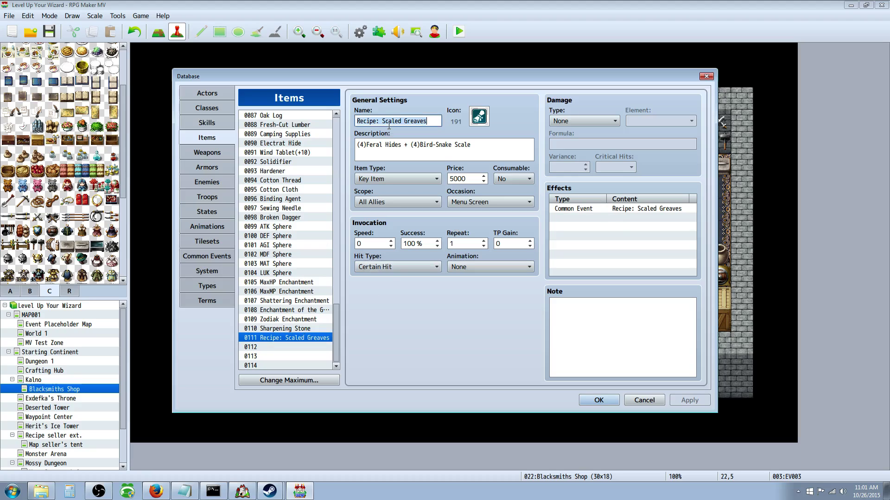
left_click_drag(358, 147, 477, 146)
left_click(481, 146)
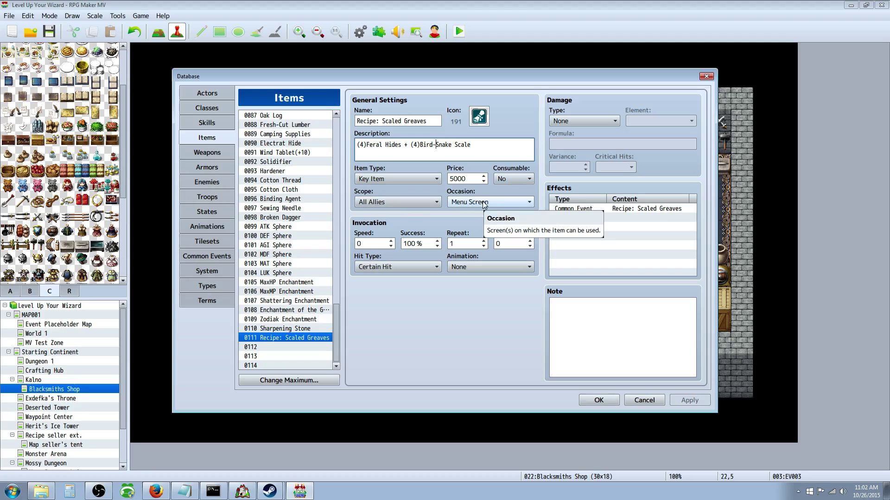
Review the scope choices of the Scaled Greaves recipe item and keep All Allies selected.
left_click(397, 201)
left_click(381, 299)
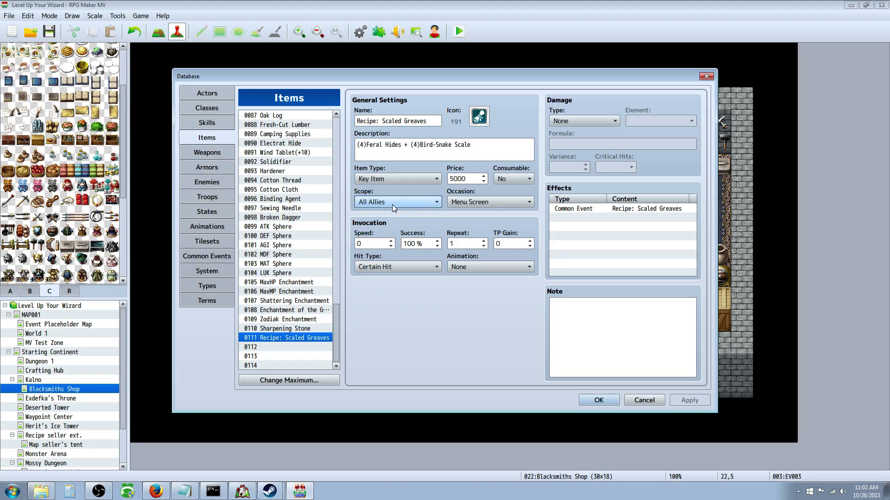
left_click(416, 202)
left_click(390, 299)
Preview how a Common Event effect is assigned to the recipe item, cancel without adding one, and close the database.
right_click(580, 220)
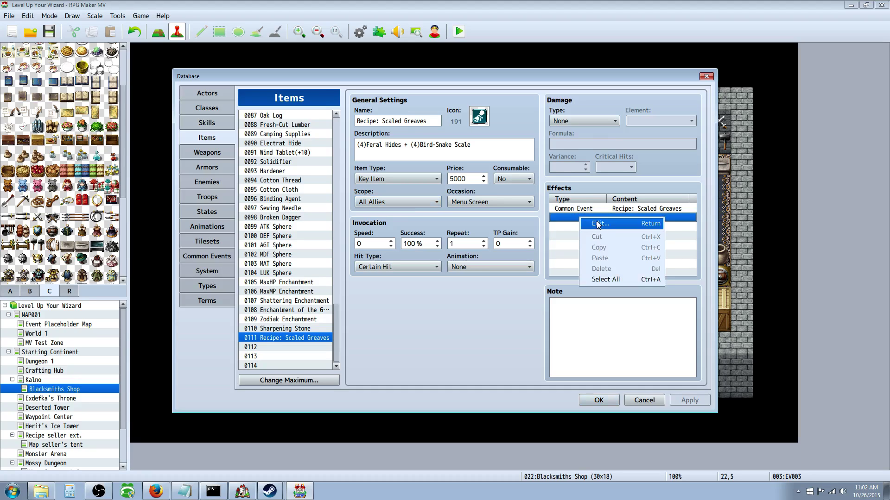
left_click(585, 223)
left_click(642, 173)
left_click(553, 254)
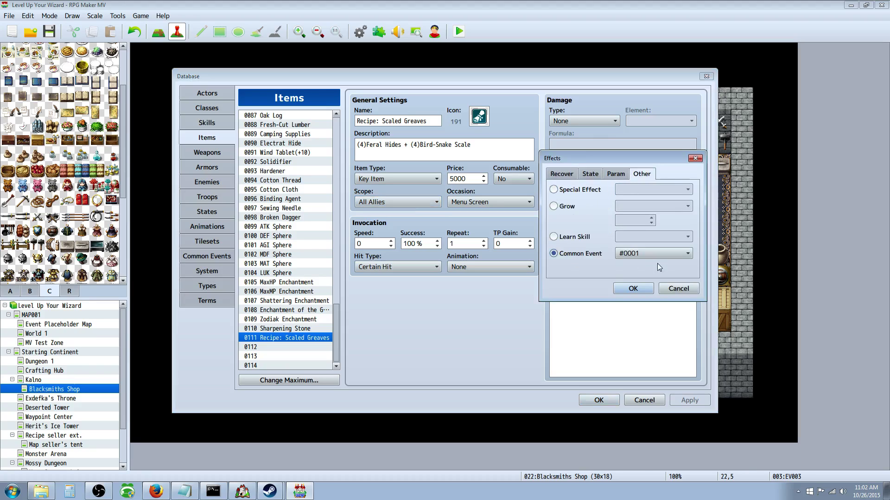
left_click(668, 254)
left_click(658, 271)
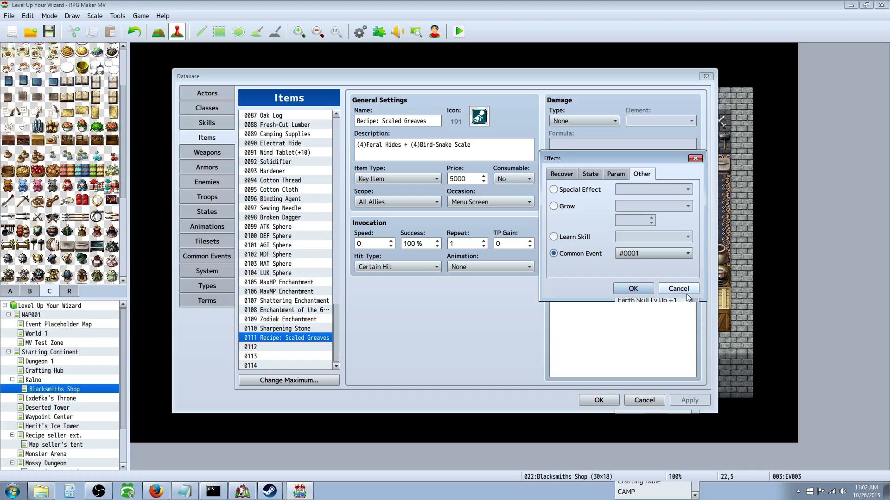
key("Return")
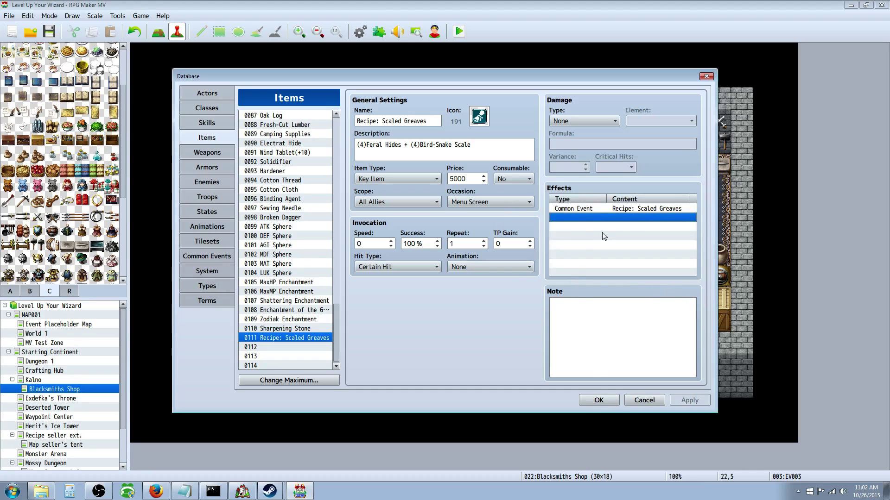
left_click(598, 401)
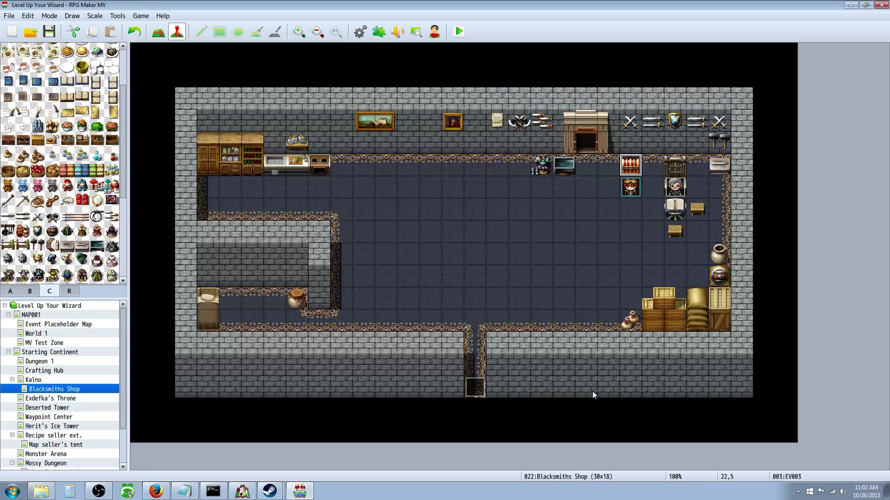
Examine the Blacksmith event's Shop Processing merchandise, which sells the crafting recipes, and close the event.
right_click(680, 185)
left_click(686, 190)
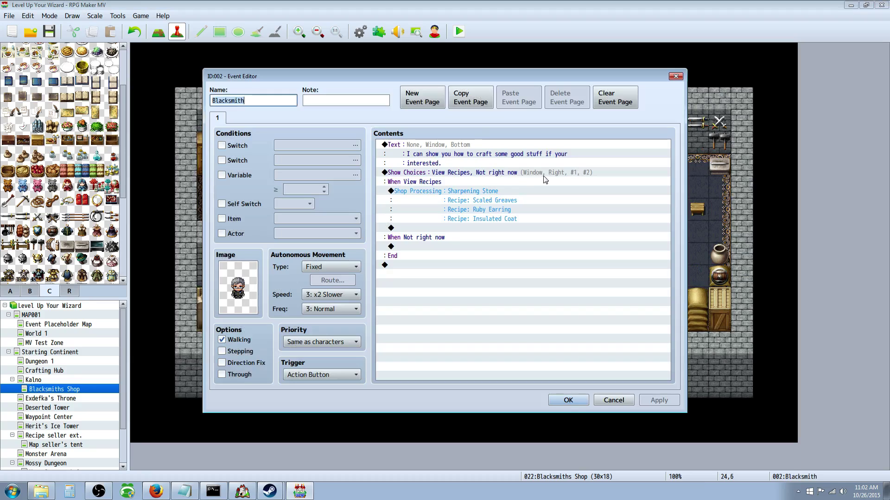
left_click(436, 192)
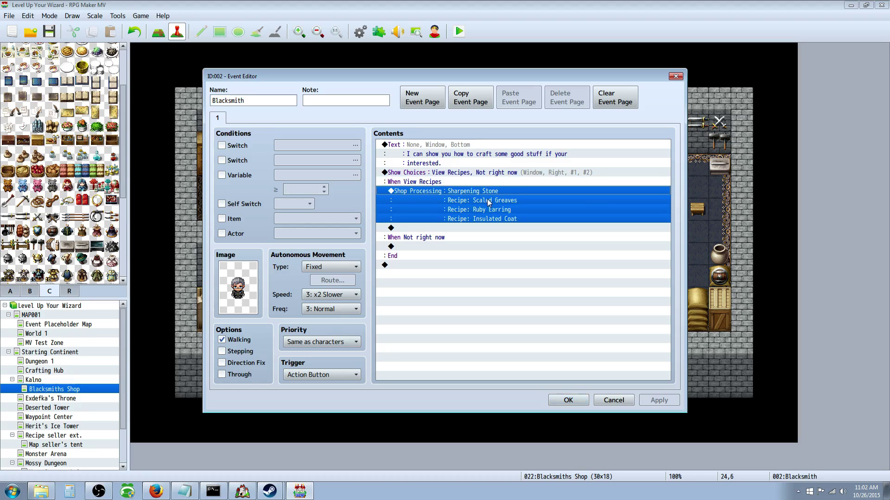
right_click(466, 197)
left_click(481, 208)
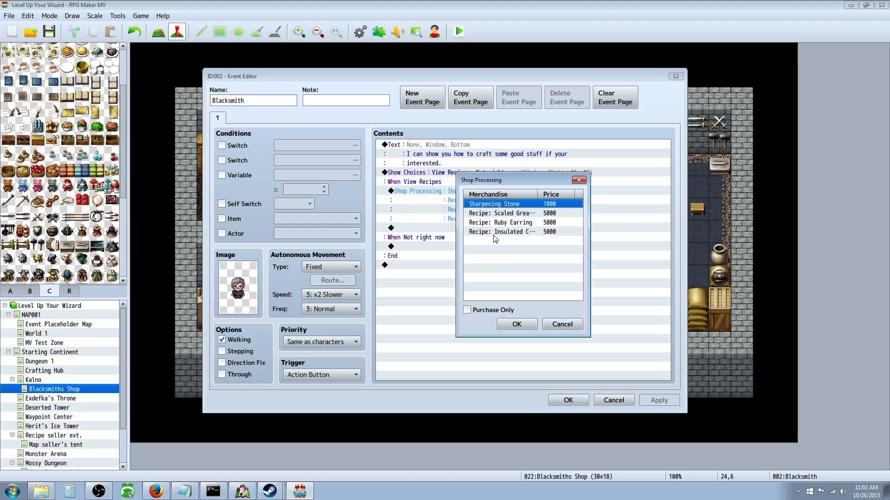
left_click(563, 325)
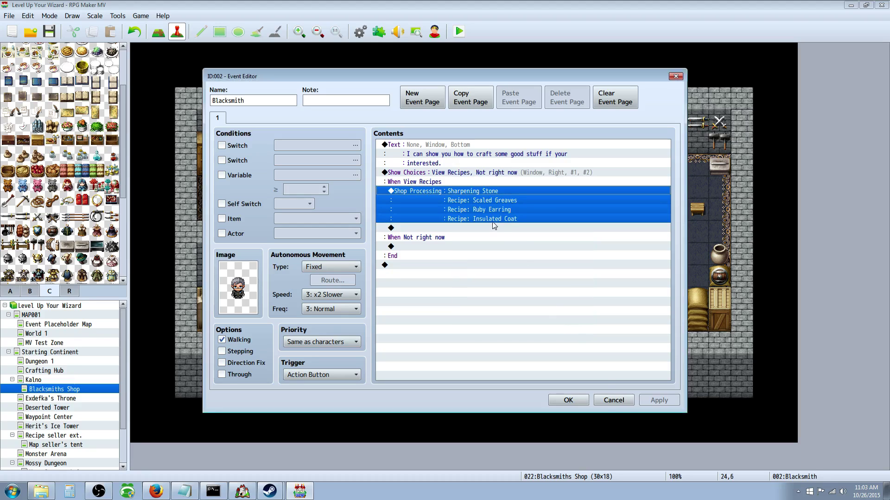
left_click(569, 400)
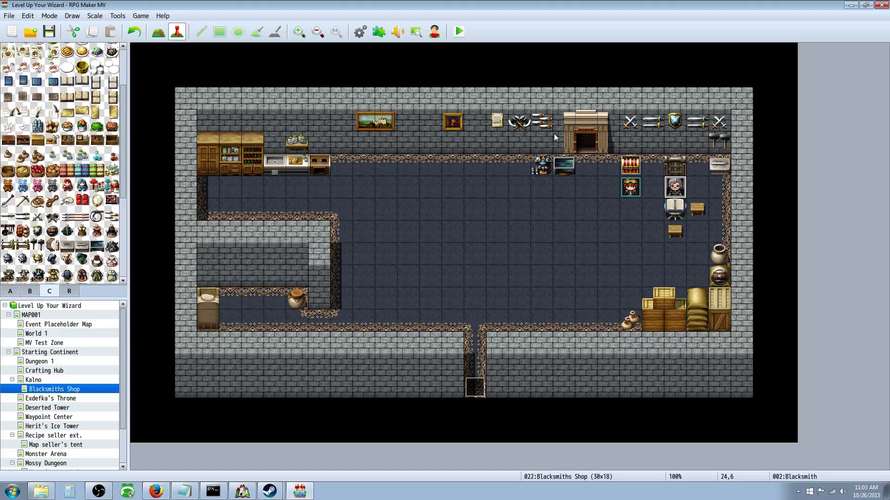
Review the treasure chest event's Change Gold command and item rewards again, and close the event.
right_click(633, 168)
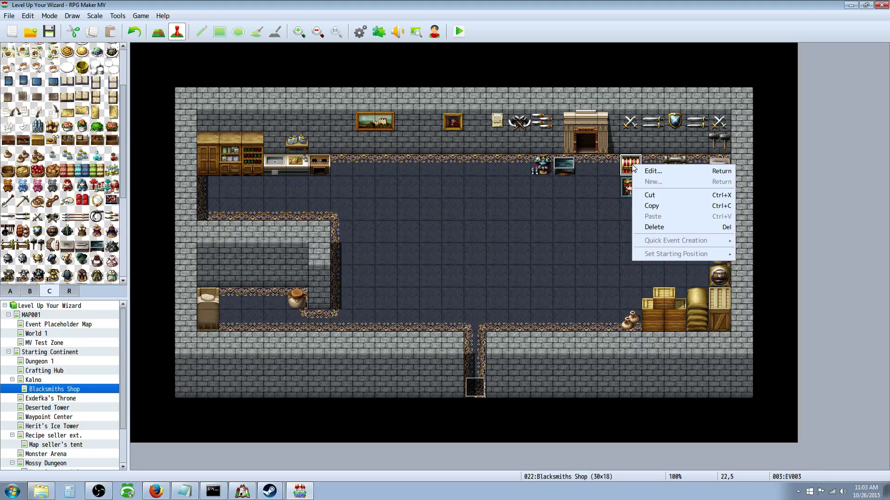
left_click(655, 171)
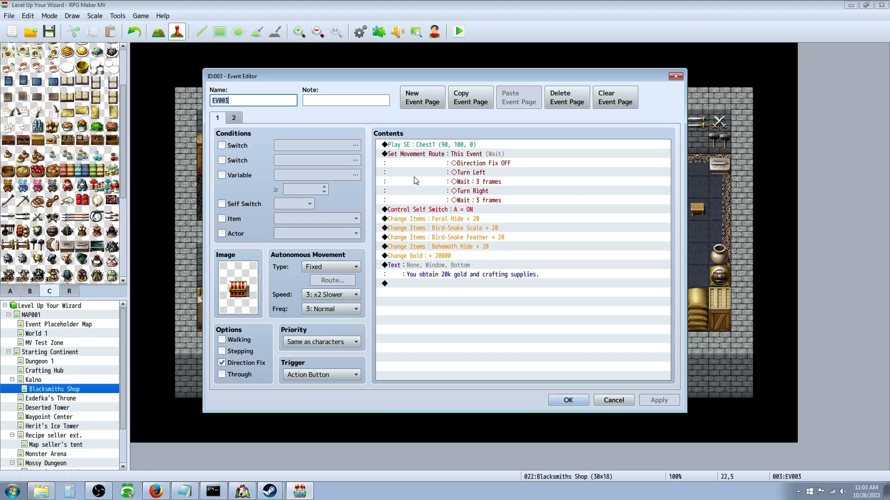
left_click(447, 275)
left_click(437, 255)
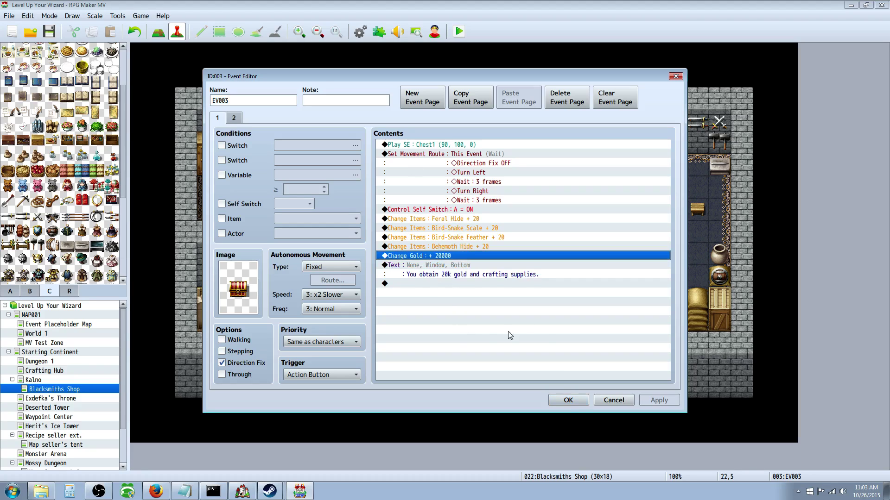
left_click(575, 401)
Save the project and launch a playtest, starting a new game in the Blacksmiths Shop.
left_click(50, 31)
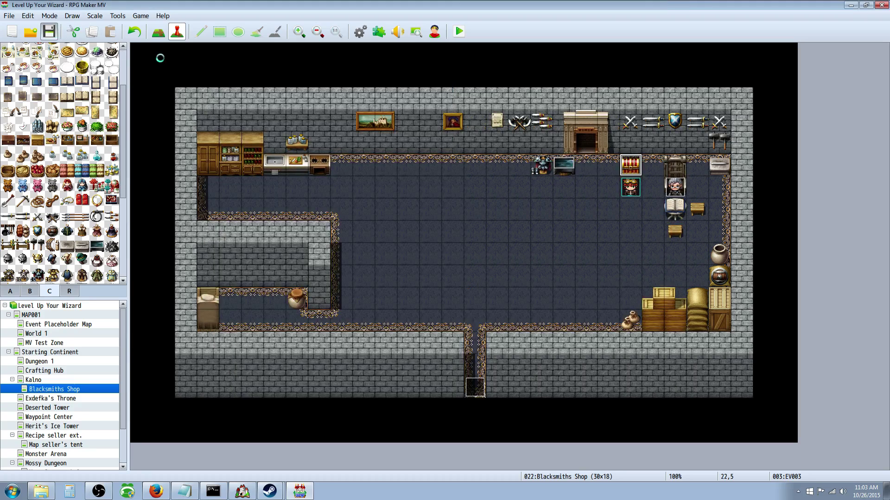
left_click(459, 31)
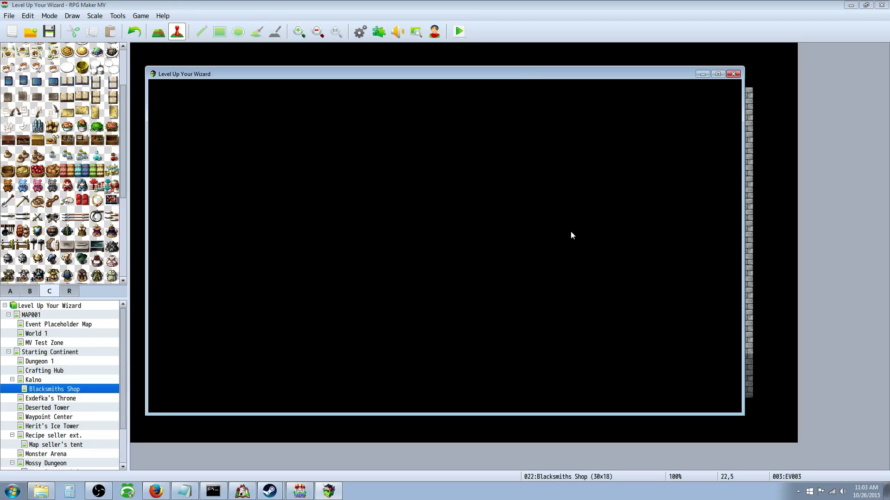
key("Up")
key("Return")
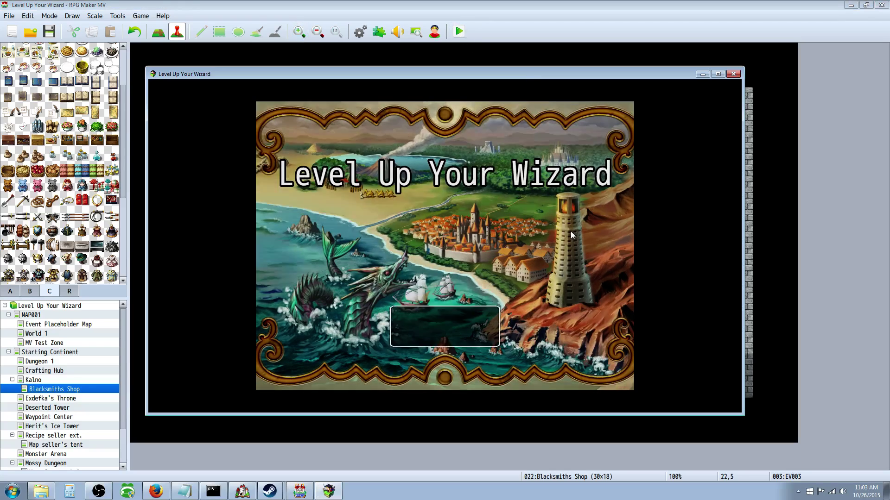
key("Up")
key("Return")
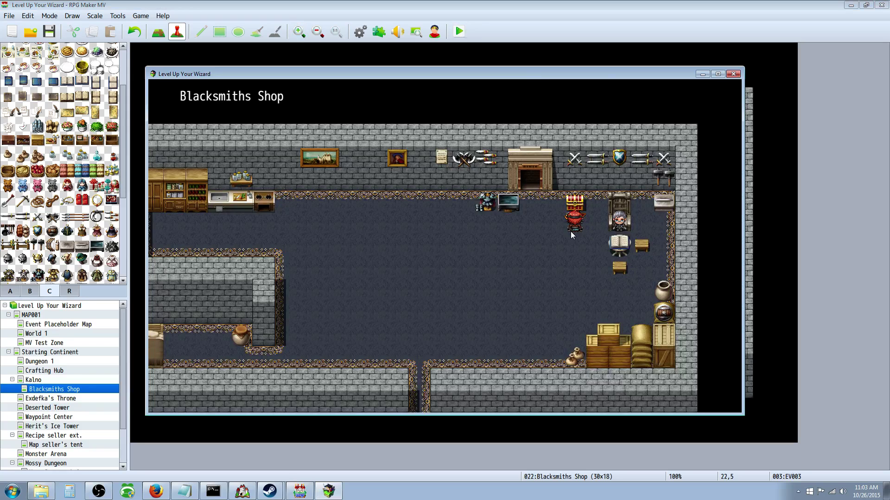
Collect the gold and crafting supplies from the chest and buy one Scaled Greaves recipe from the blacksmith.
key("Return")
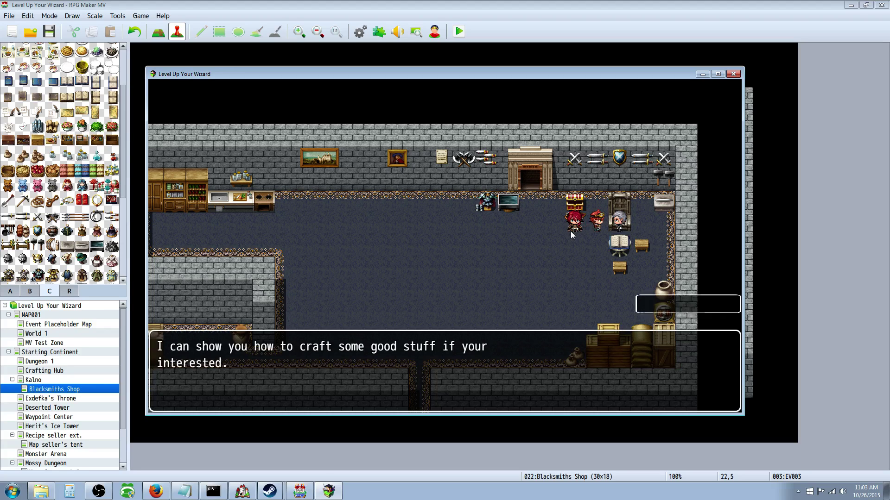
key("Return")
key("Return")
key("Down")
key("Return")
key("Return")
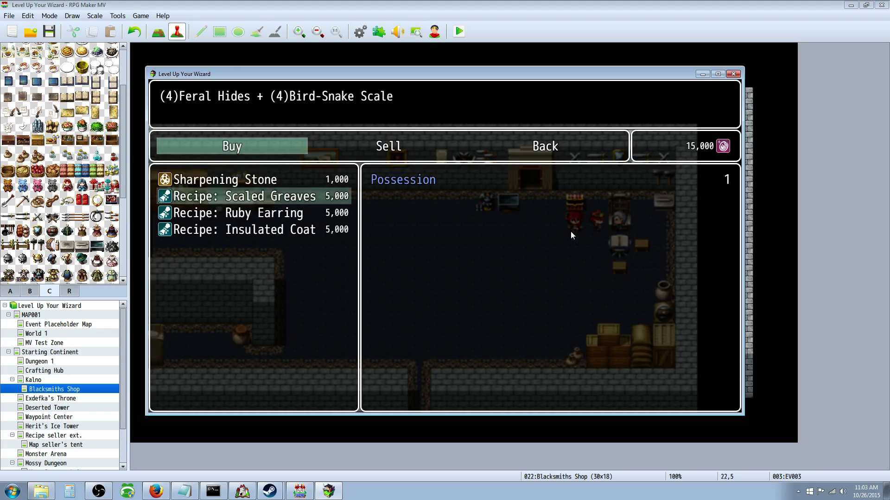
Buy one Ruby Earring recipe and one Insulated Coat recipe, and leave the blacksmith's shop.
key("Down")
key("Return")
key("Return")
key("Down")
key("Return")
key("Return")
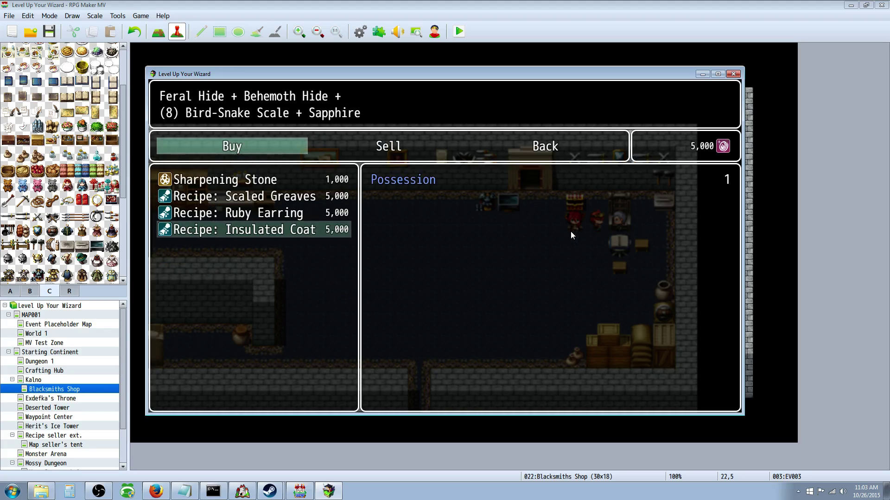
key("Escape")
key("Escape")
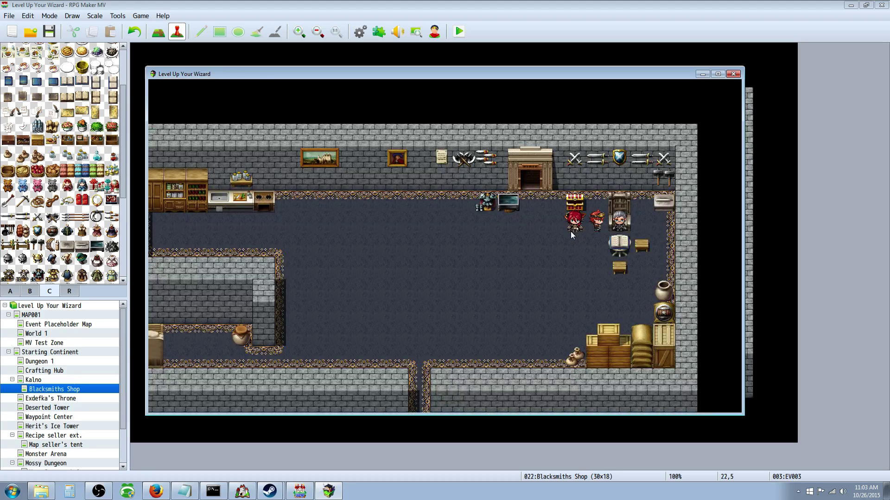
Check the crafting materials in the inventory and the ingredient descriptions of the three recipes under Key Items.
key("Escape")
key("Return")
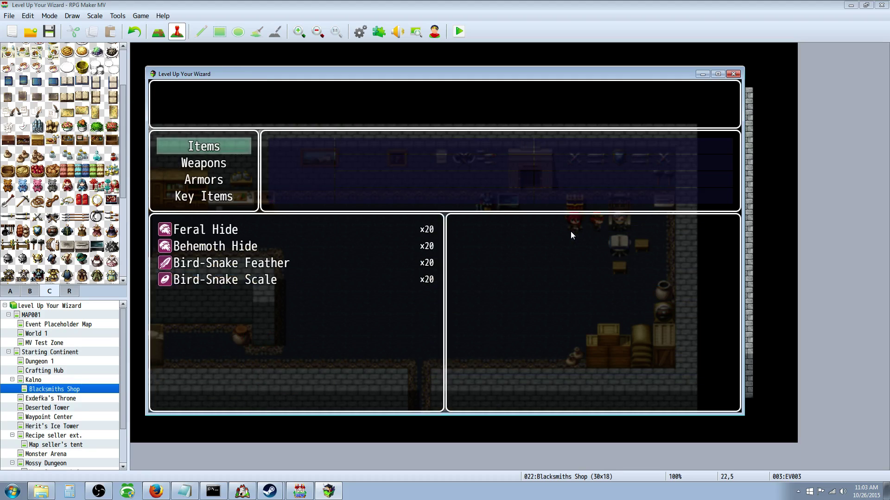
key("Down")
key("Down")
key("Down")
key("Return")
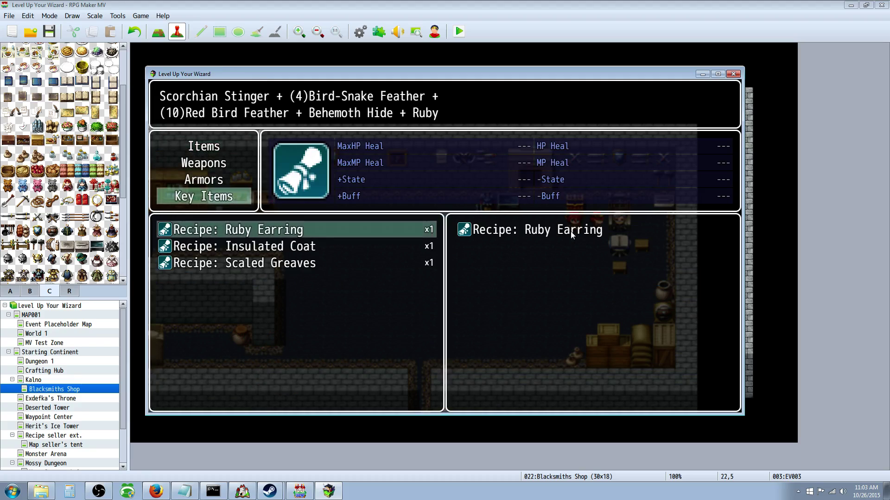
key("Down")
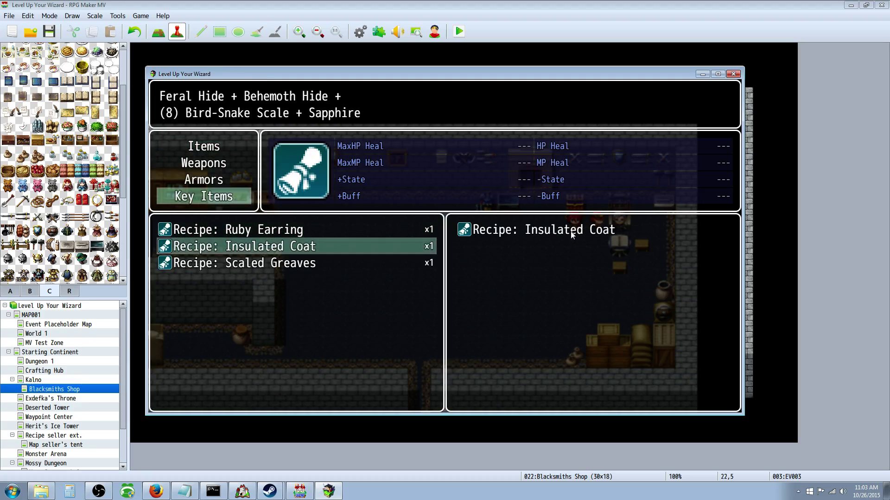
key("Down")
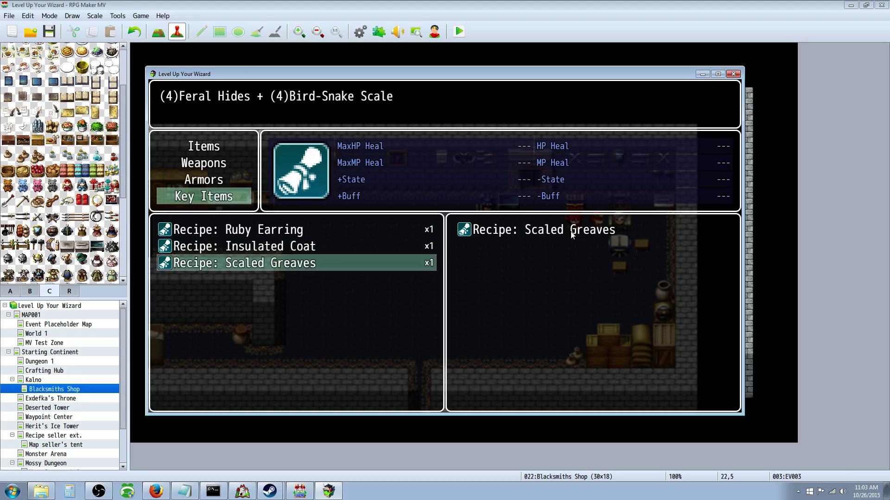
Use the Scaled Greaves recipe and answer Yes to craft the greaves.
key("Return")
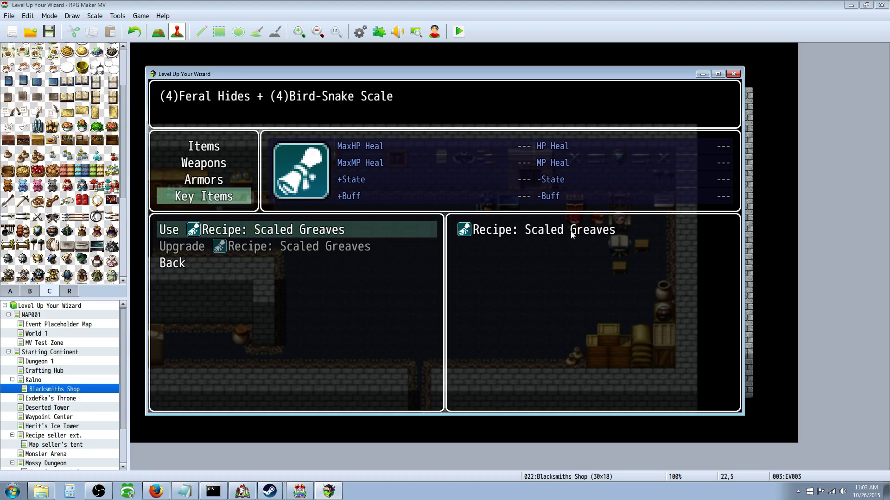
key("Return")
key("Return")
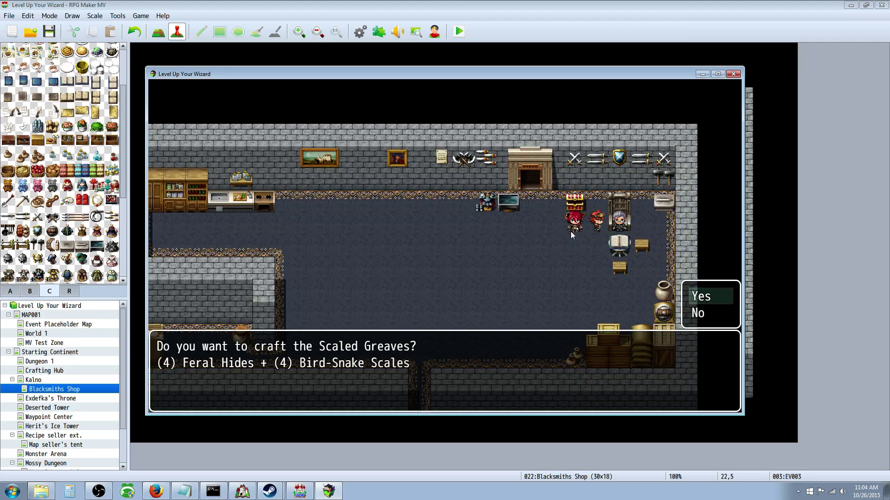
key("Return")
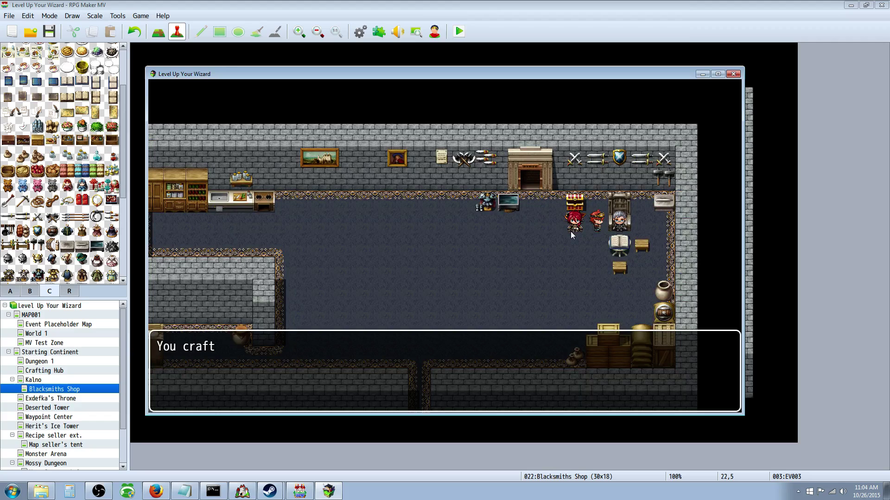